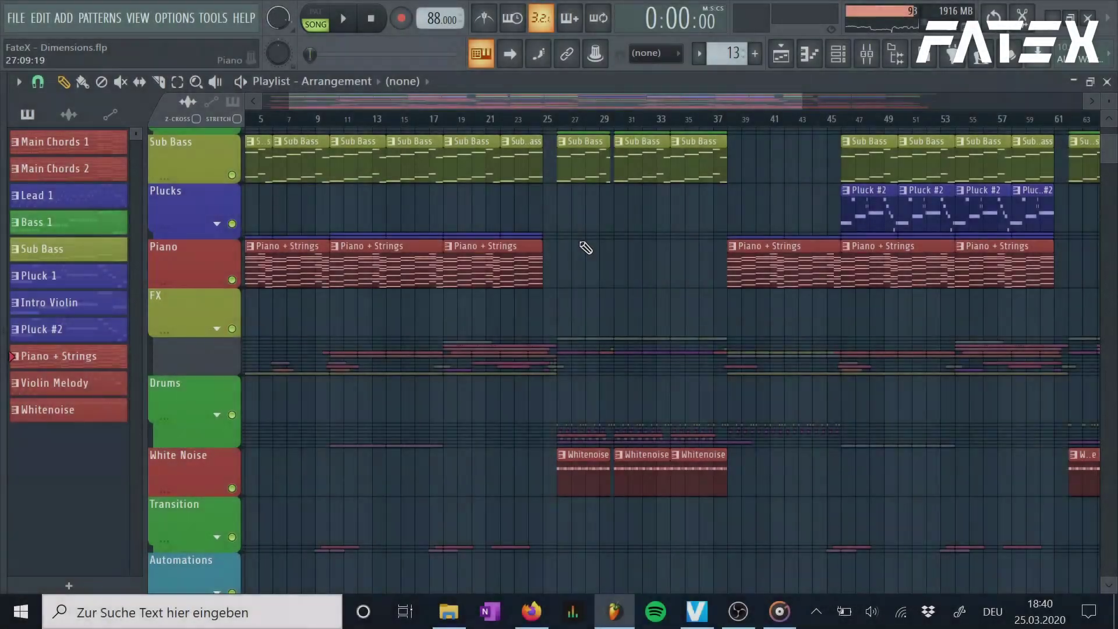
# Lower band 3 of Main Chords and Lead's Fruity parametric EQ 2 to 2012 Hz, -7.5 dB
pyautogui.scroll(1, 586, 269)
pyautogui.scroll(1, 584, 305)
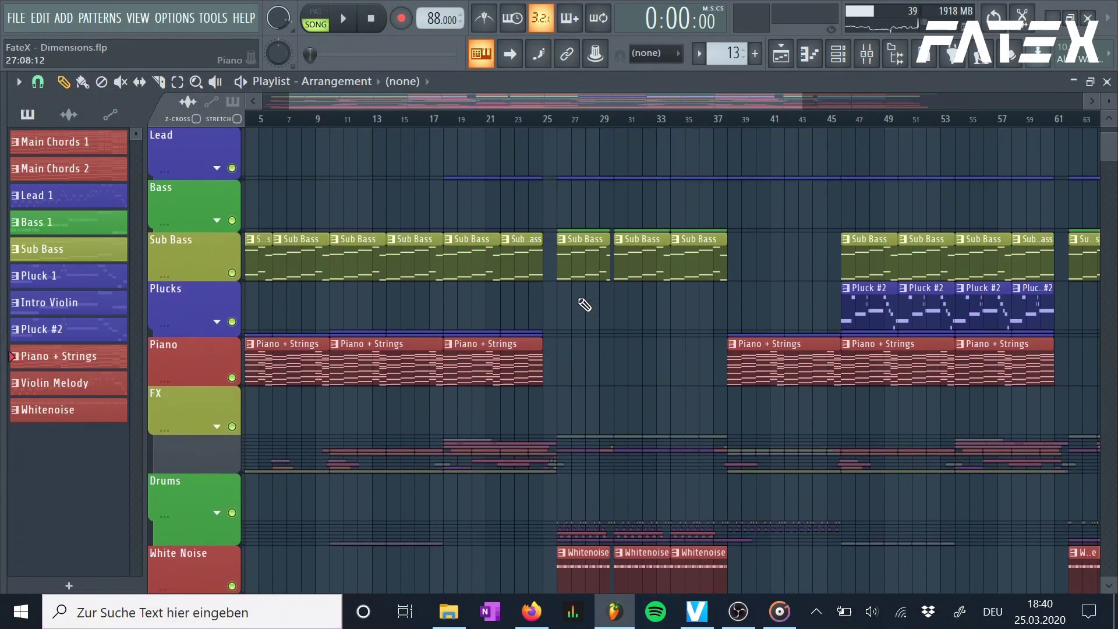
pyautogui.scroll(4, 584, 305)
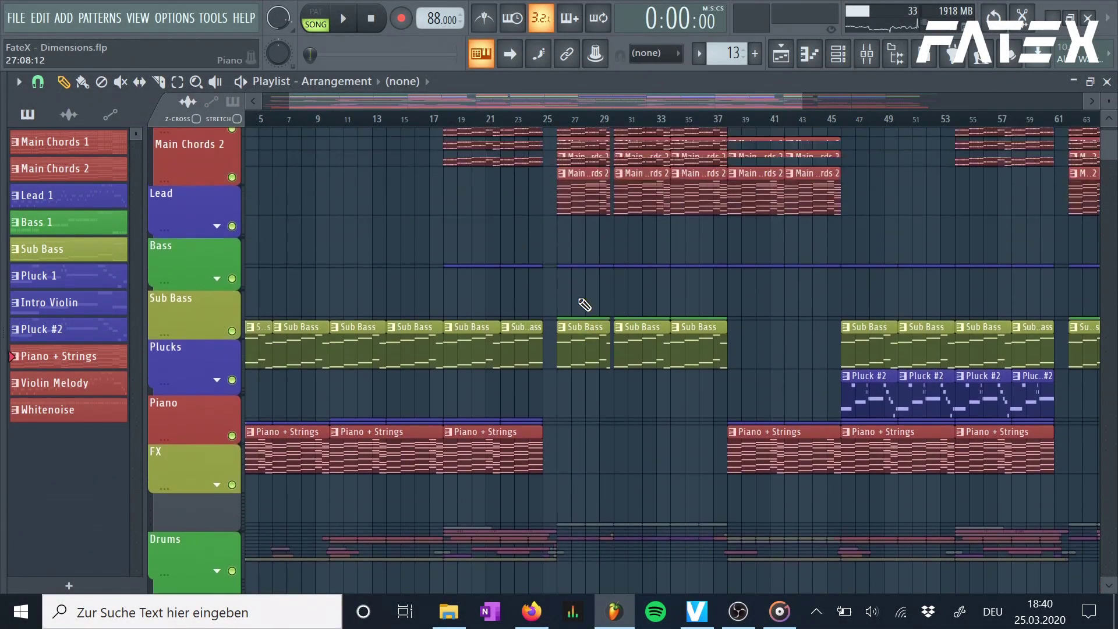
pyautogui.scroll(-3, 584, 304)
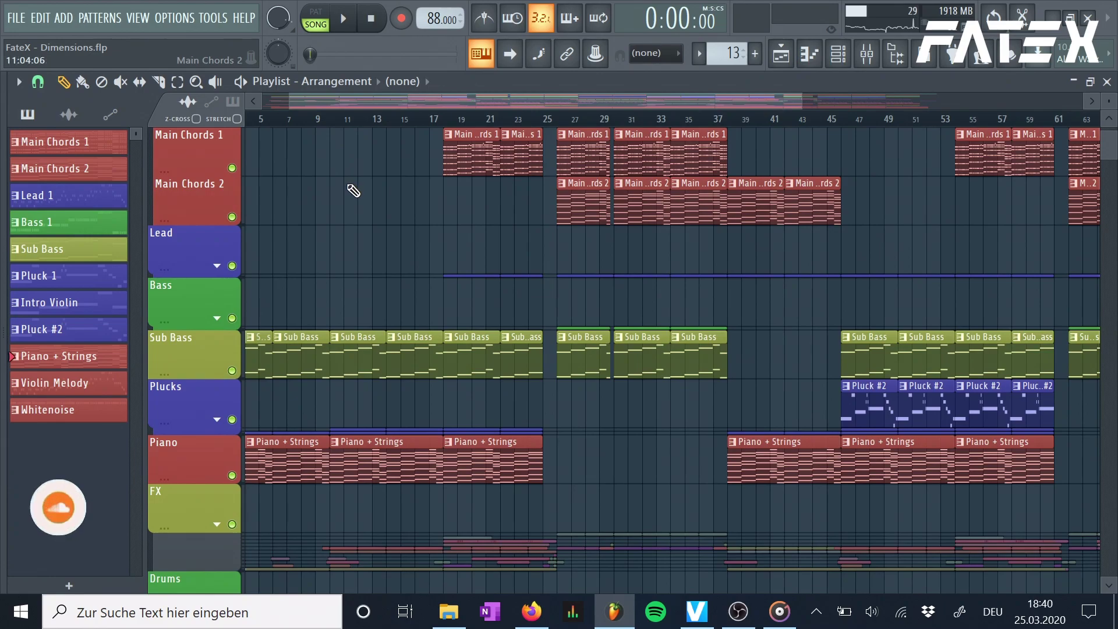
pyautogui.scroll(-1, 349, 187)
pyautogui.scroll(-1, 336, 203)
pyautogui.scroll(-2, 336, 204)
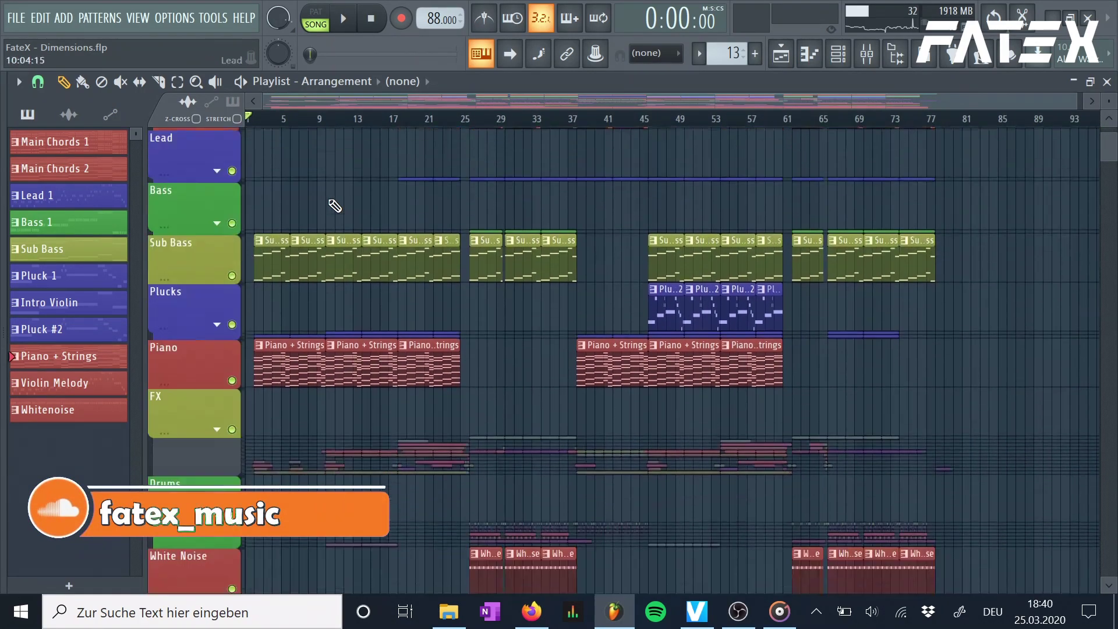
pyautogui.scroll(-3, 334, 206)
pyautogui.scroll(1, 333, 215)
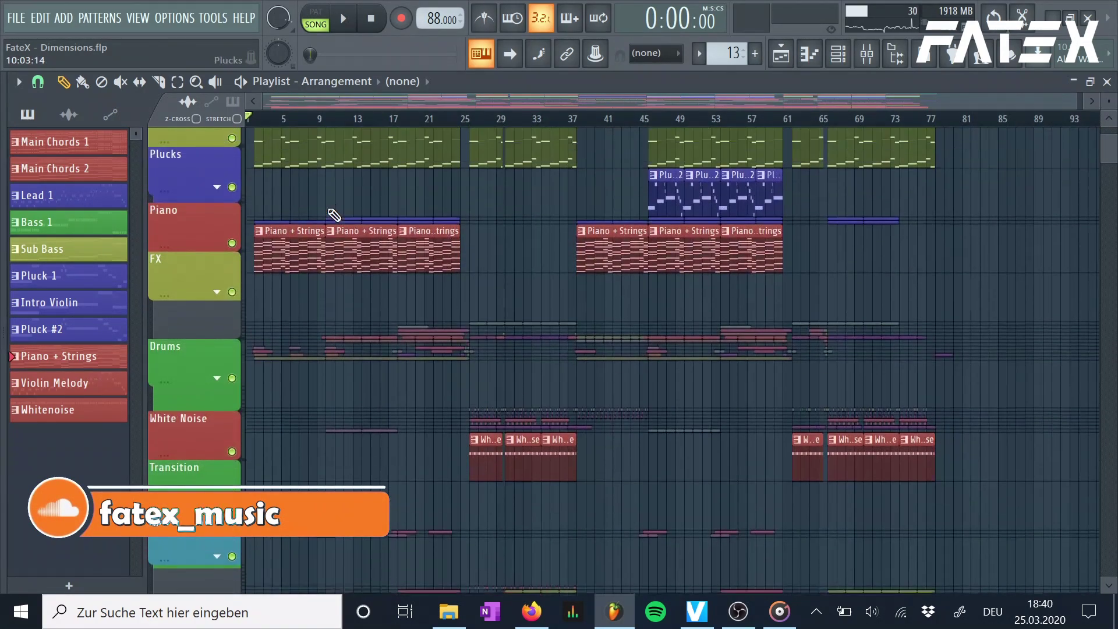
pyautogui.scroll(-5, 333, 219)
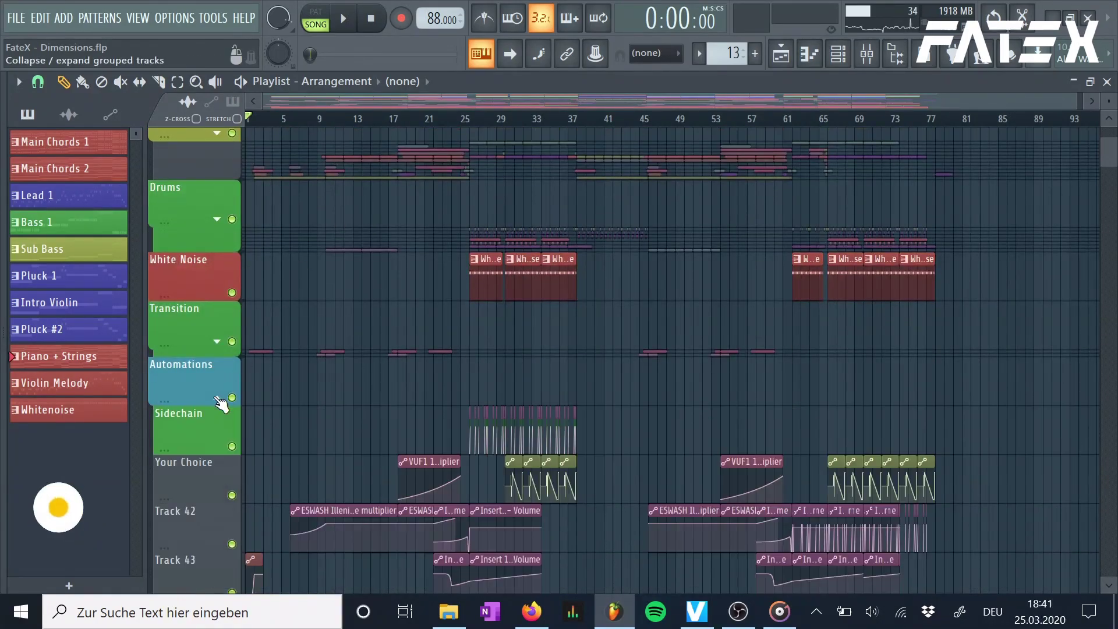
pyautogui.scroll(1, 370, 324)
pyautogui.scroll(3, 370, 326)
pyautogui.scroll(-3, 367, 331)
pyautogui.scroll(2, 324, 332)
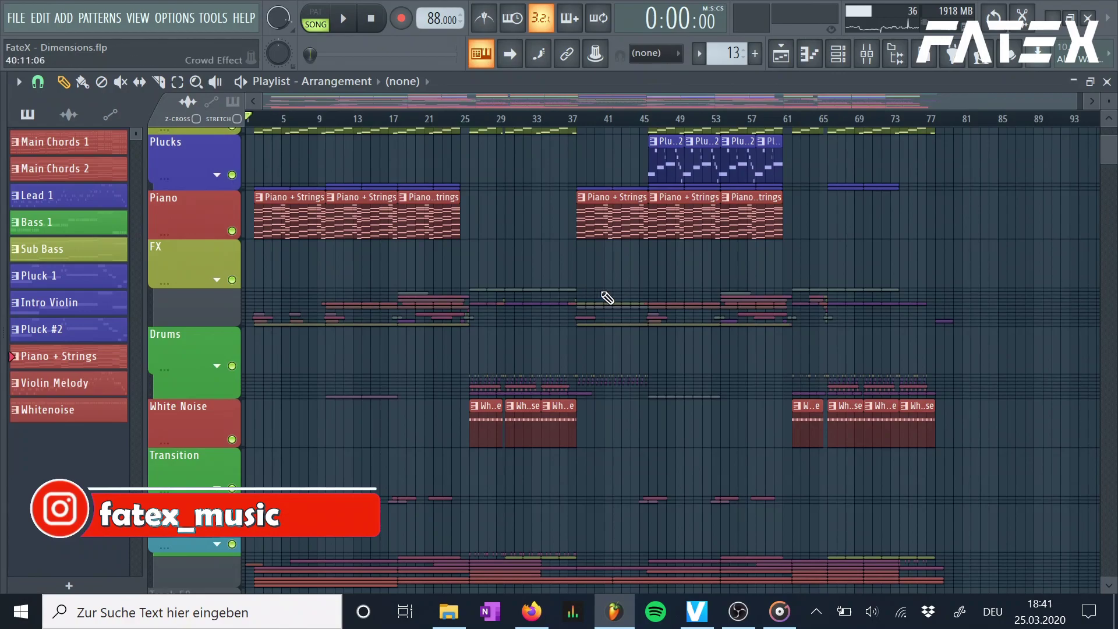
pyautogui.scroll(2, 583, 245)
pyautogui.scroll(2, 561, 247)
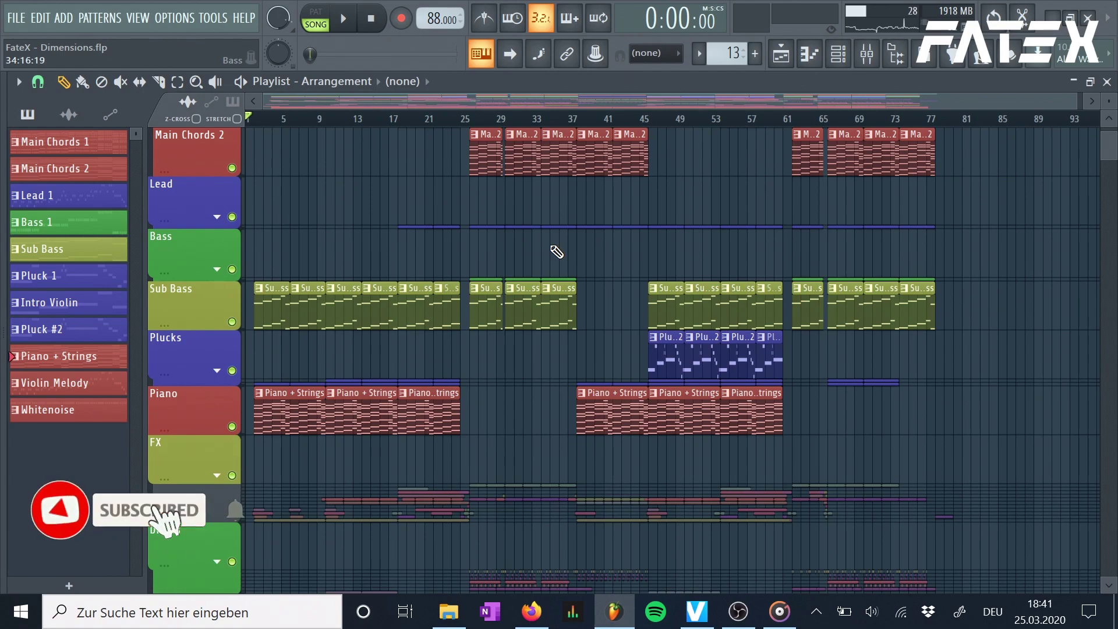
pyautogui.scroll(4, 556, 252)
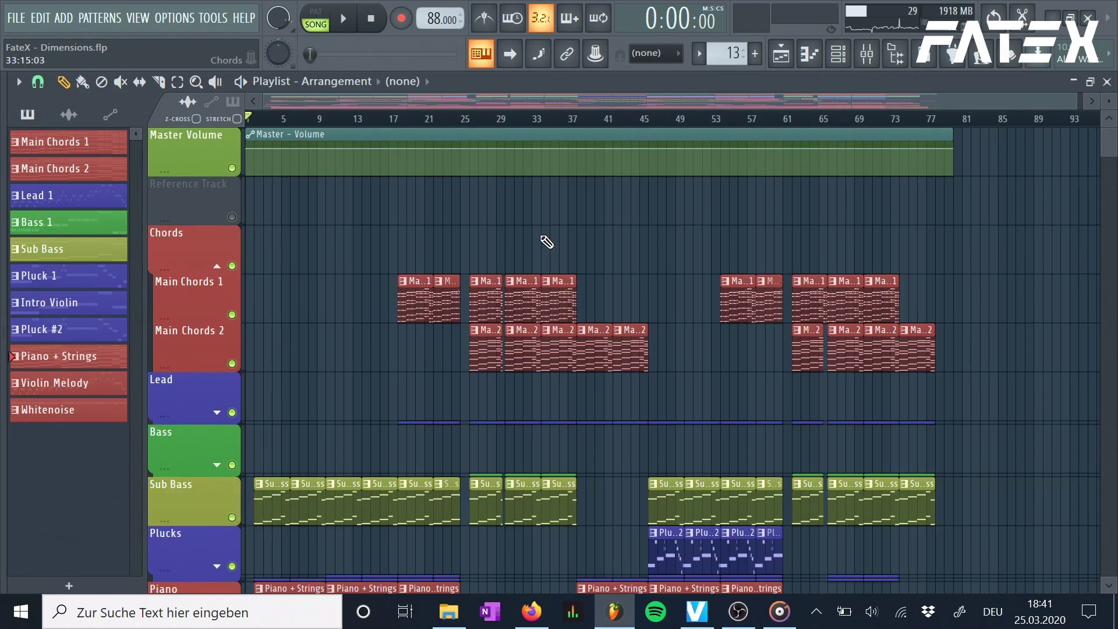
pyautogui.scroll(-1, 536, 237)
pyautogui.scroll(-2, 413, 294)
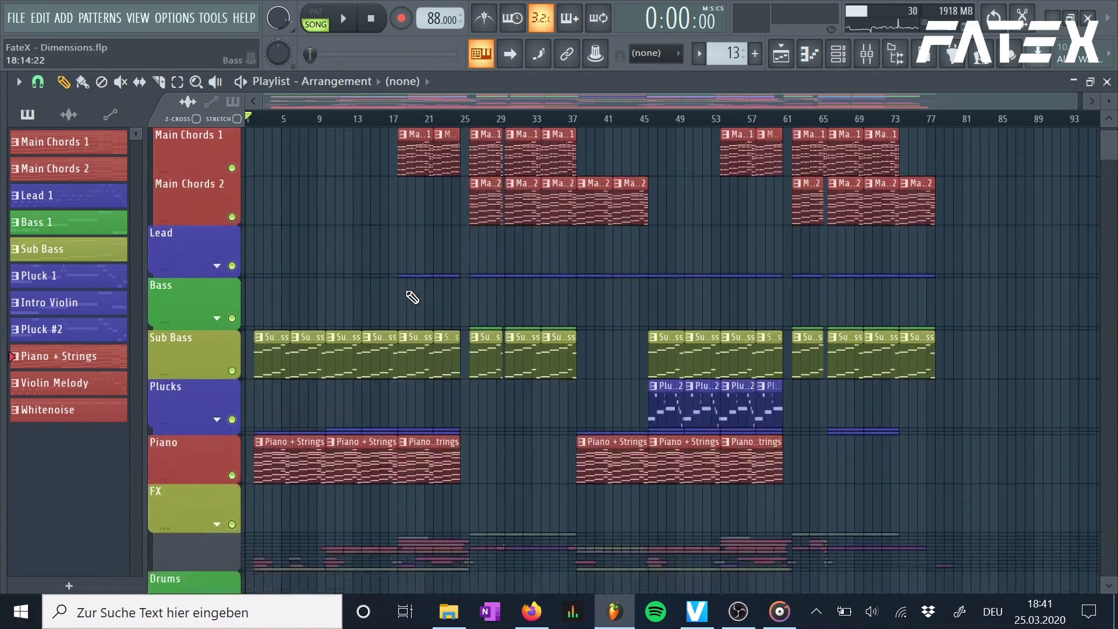
pyautogui.scroll(-1, 380, 302)
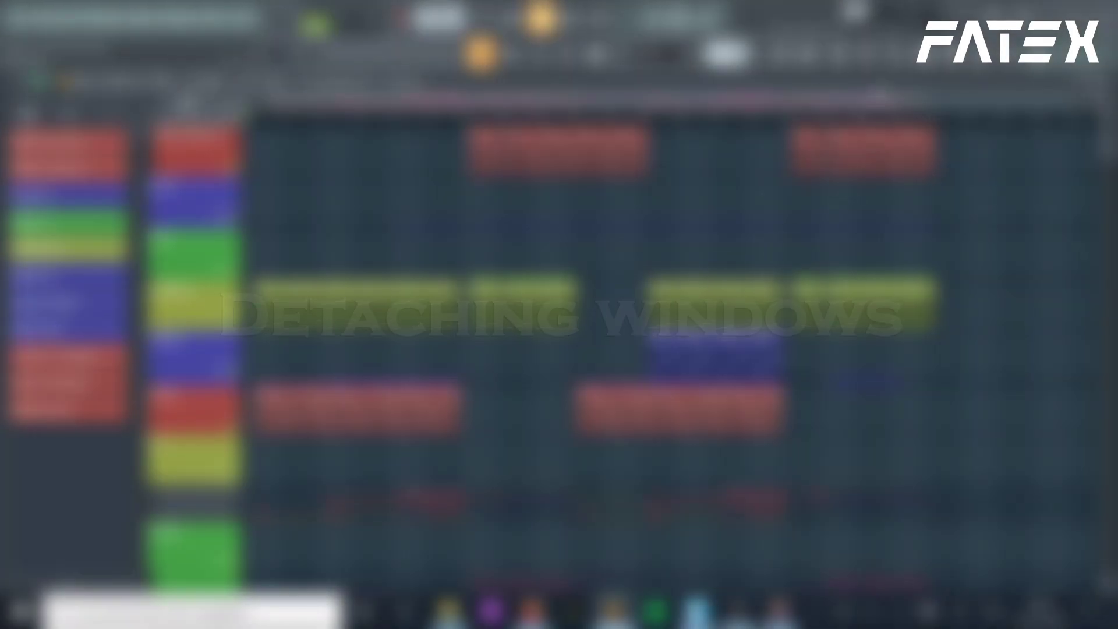
pyautogui.click(866, 53)
pyautogui.moveTo(429, 185); pyautogui.dragTo(590, 163)
pyautogui.scroll(18, 583, 245)
pyautogui.click(554, 250)
pyautogui.click(529, 253)
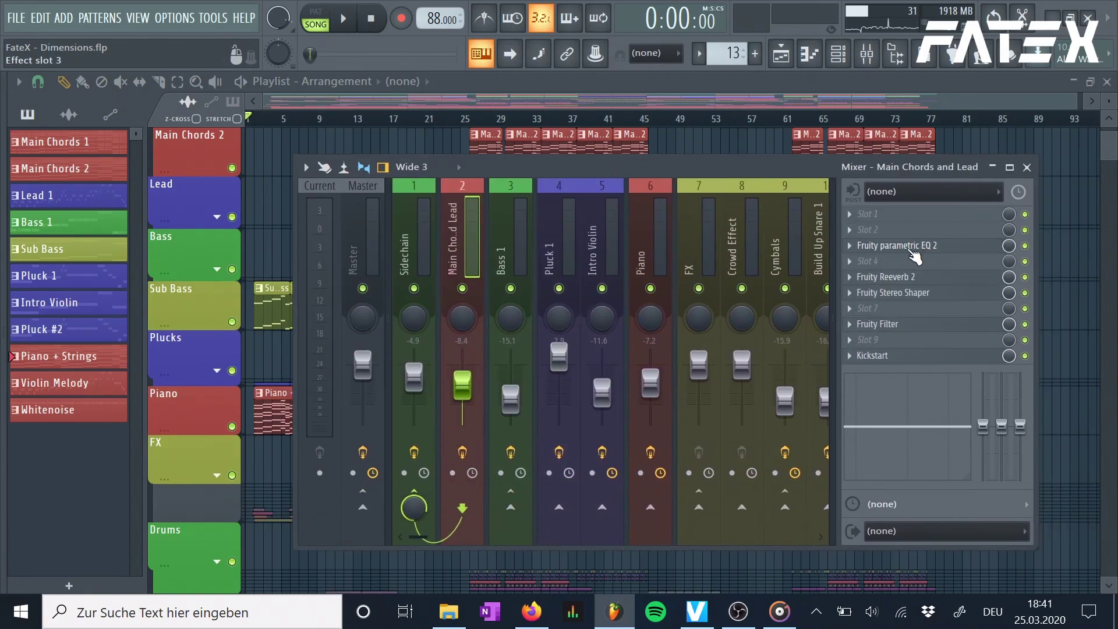
pyautogui.click(936, 247)
pyautogui.moveTo(489, 381); pyautogui.dragTo(447, 393)
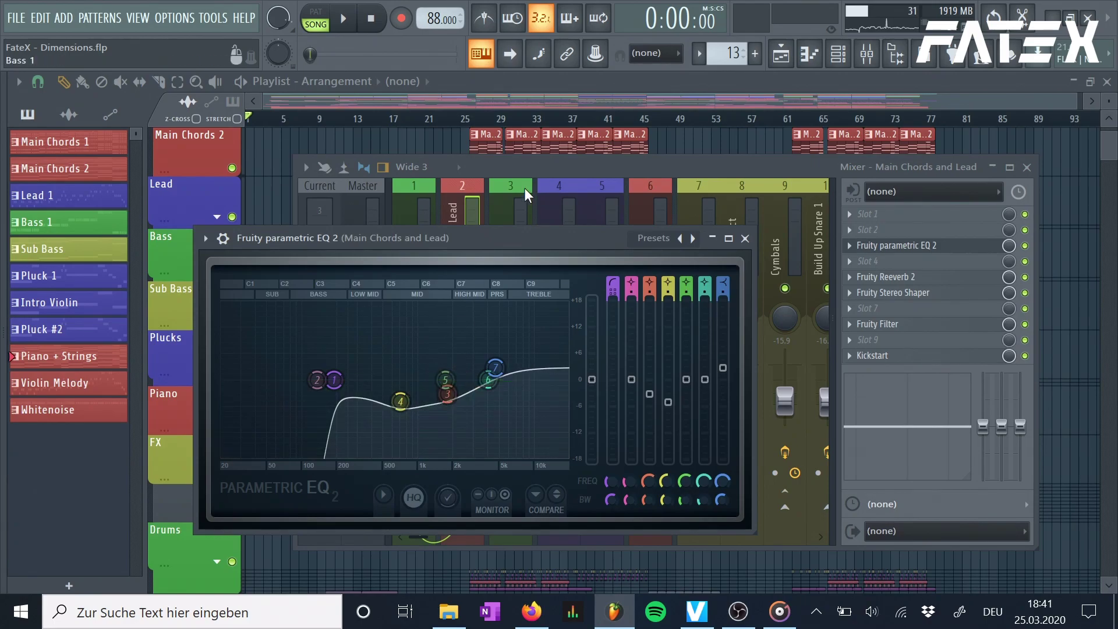
# Make the parametric EQ 2 window detached and float it over the mixer
pyautogui.click(536, 105)
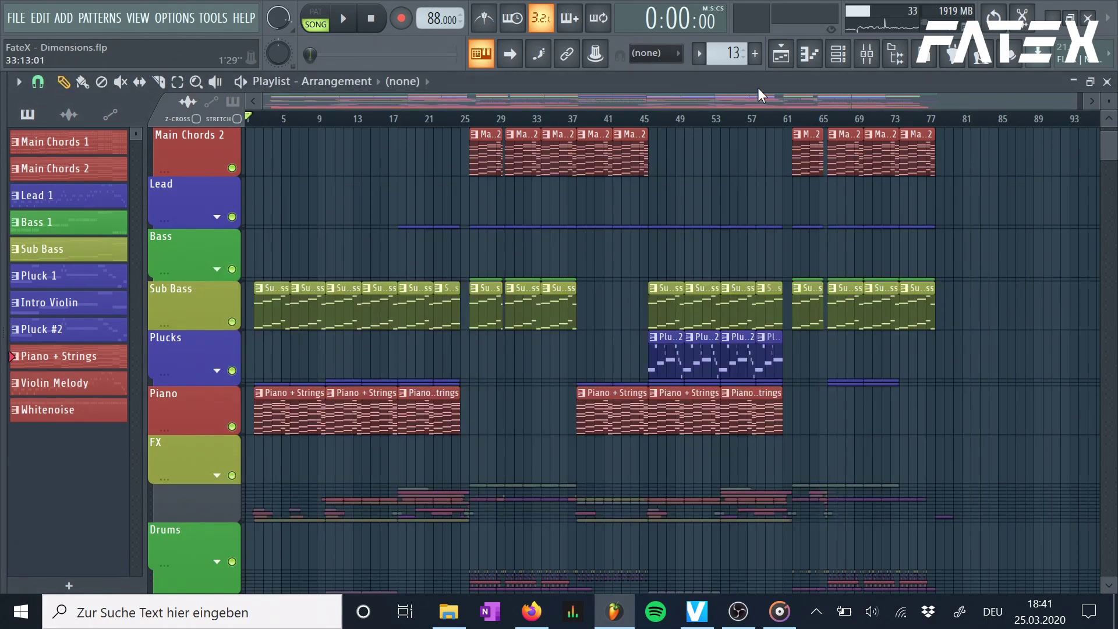
pyautogui.click(866, 54)
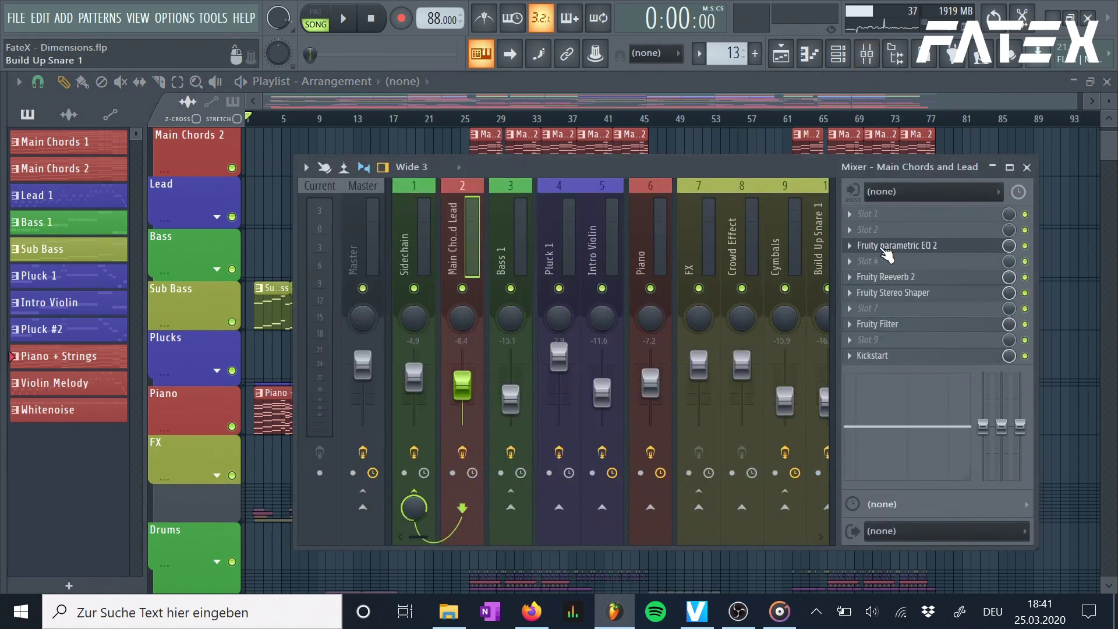
pyautogui.click(886, 249)
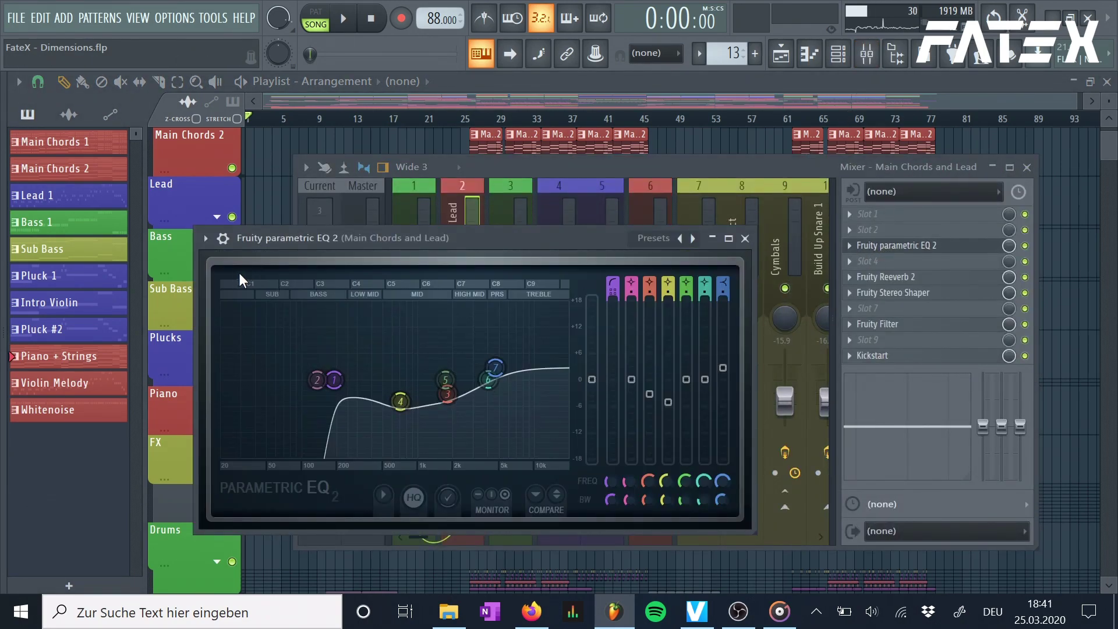
pyautogui.click(205, 239)
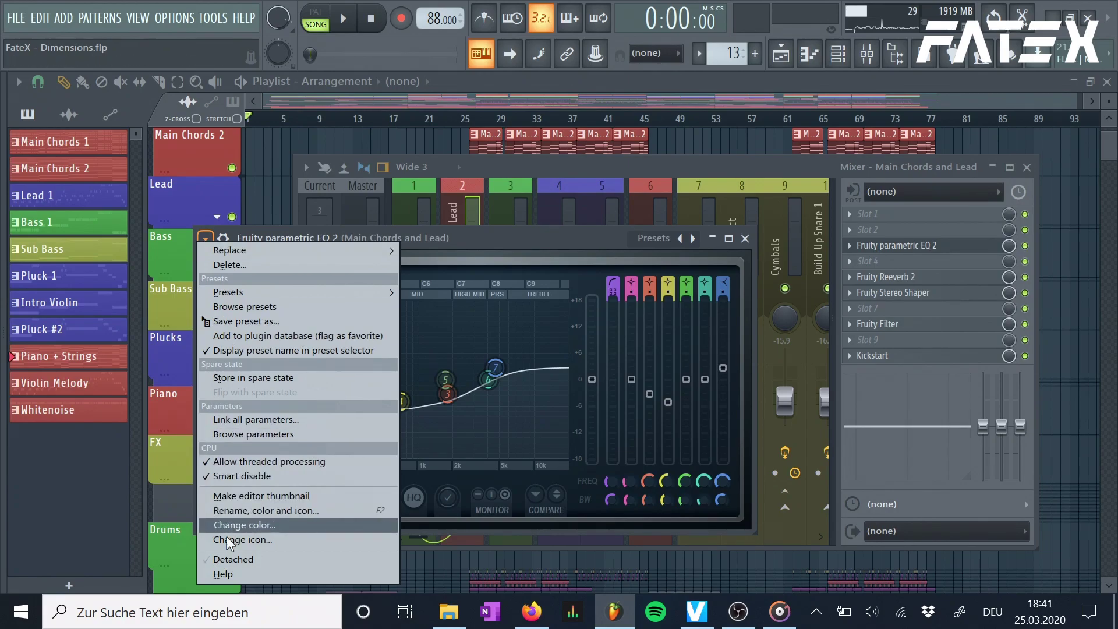
pyautogui.click(226, 560)
pyautogui.moveTo(508, 256); pyautogui.dragTo(847, 304)
# Add and remove Piano + Strings clips on the Lead track, leaving two in place
pyautogui.click(640, 100)
pyautogui.click(362, 207)
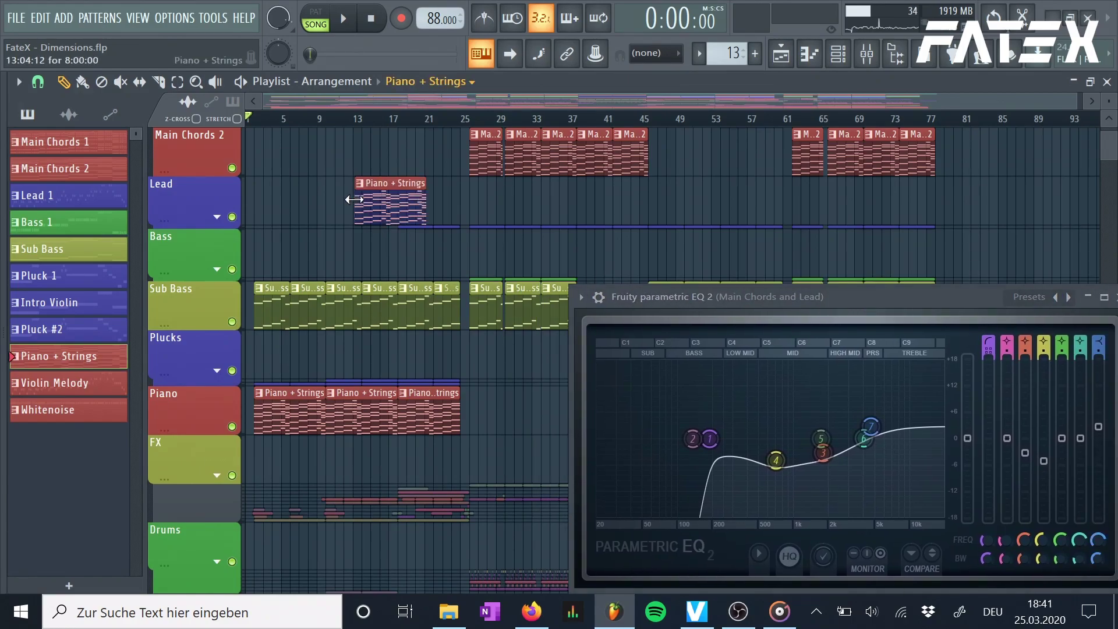
pyautogui.click(512, 209)
pyautogui.click(617, 207)
pyautogui.click(297, 206)
pyautogui.rightClick(390, 204)
pyautogui.rightClick(533, 204)
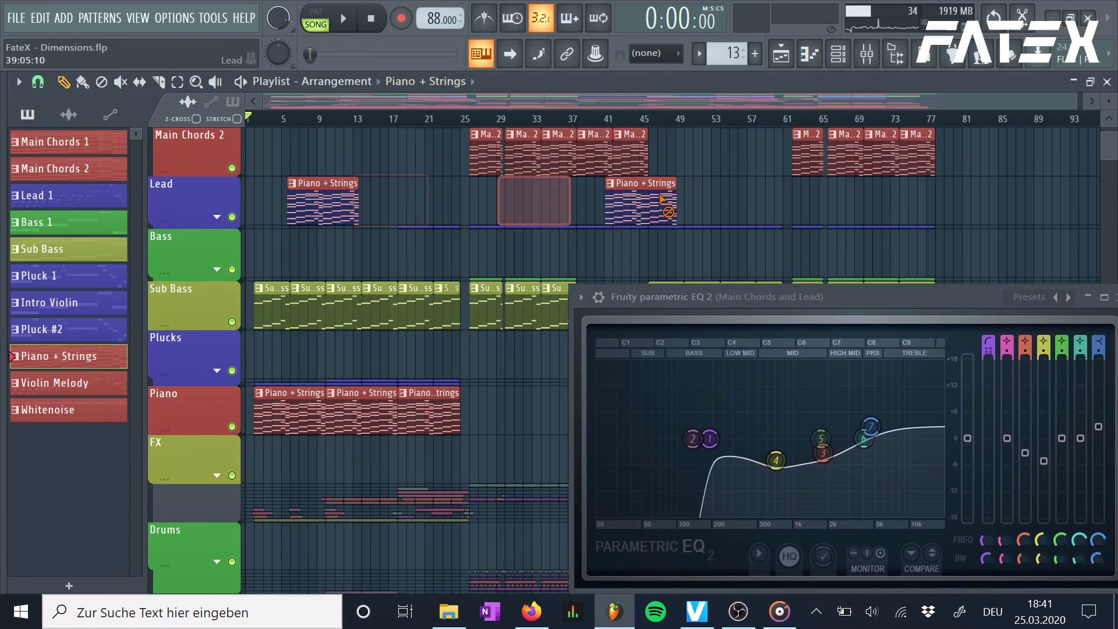
pyautogui.rightClick(640, 204)
pyautogui.click(187, 20)
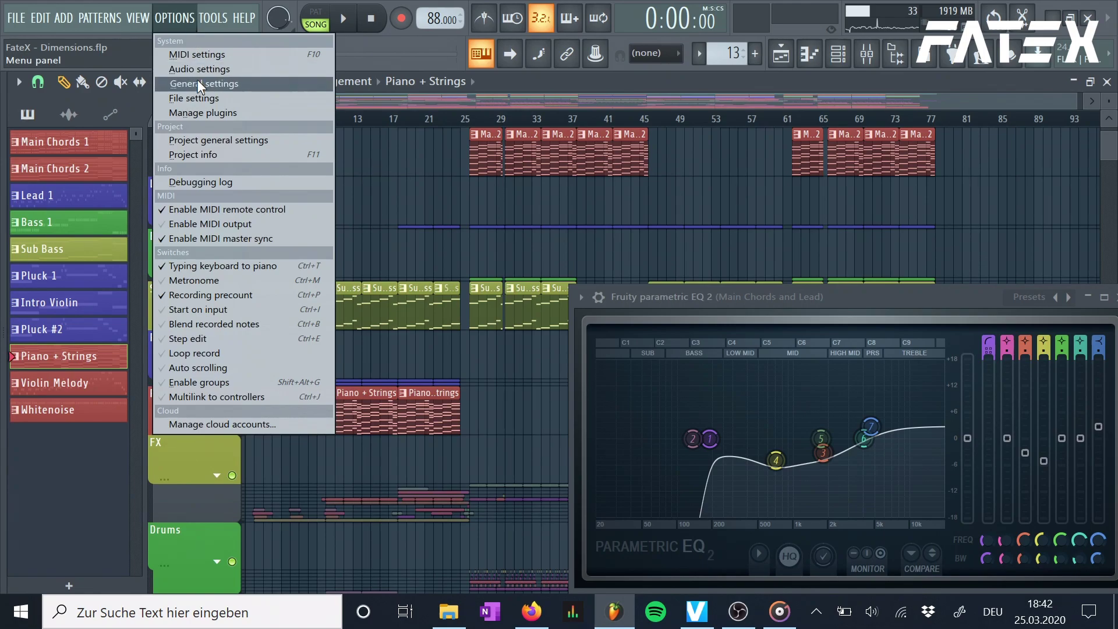
pyautogui.click(198, 79)
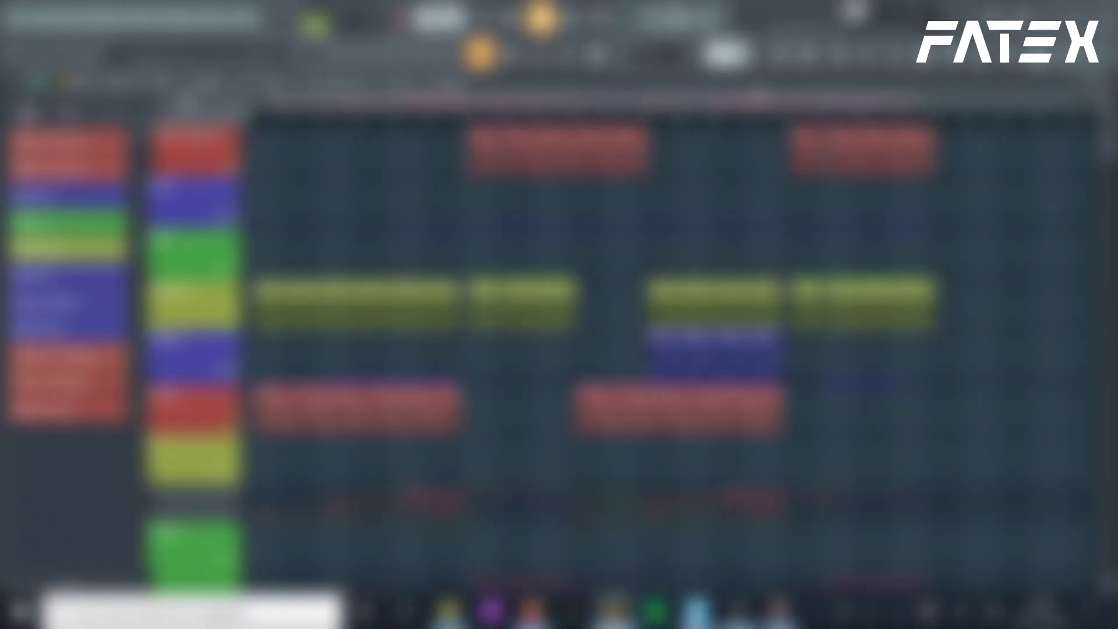
pyautogui.click(837, 54)
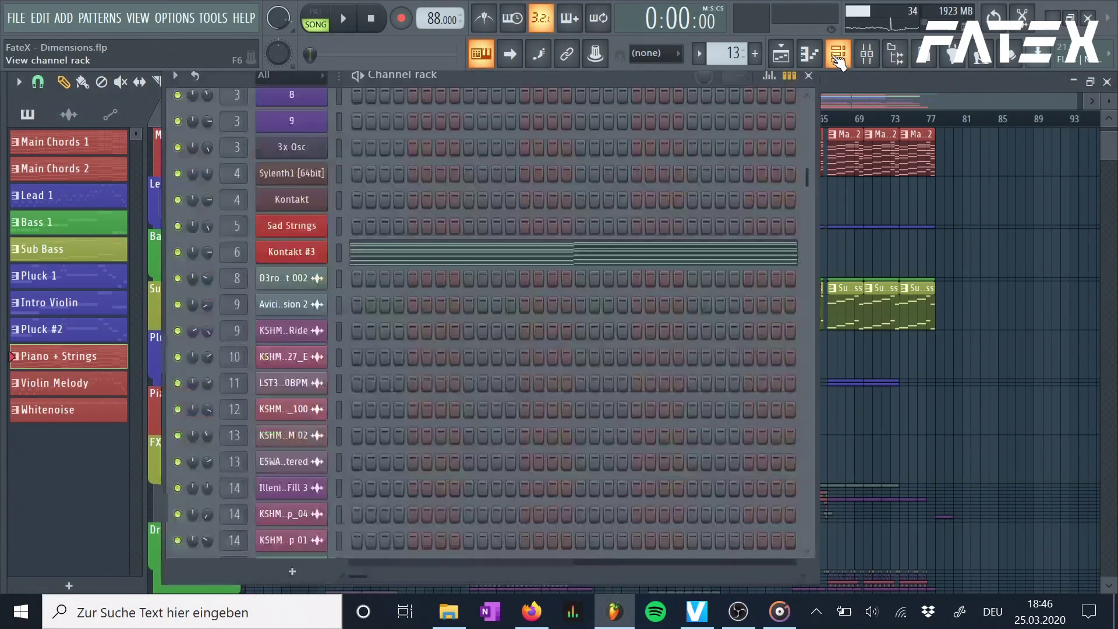
pyautogui.click(310, 81)
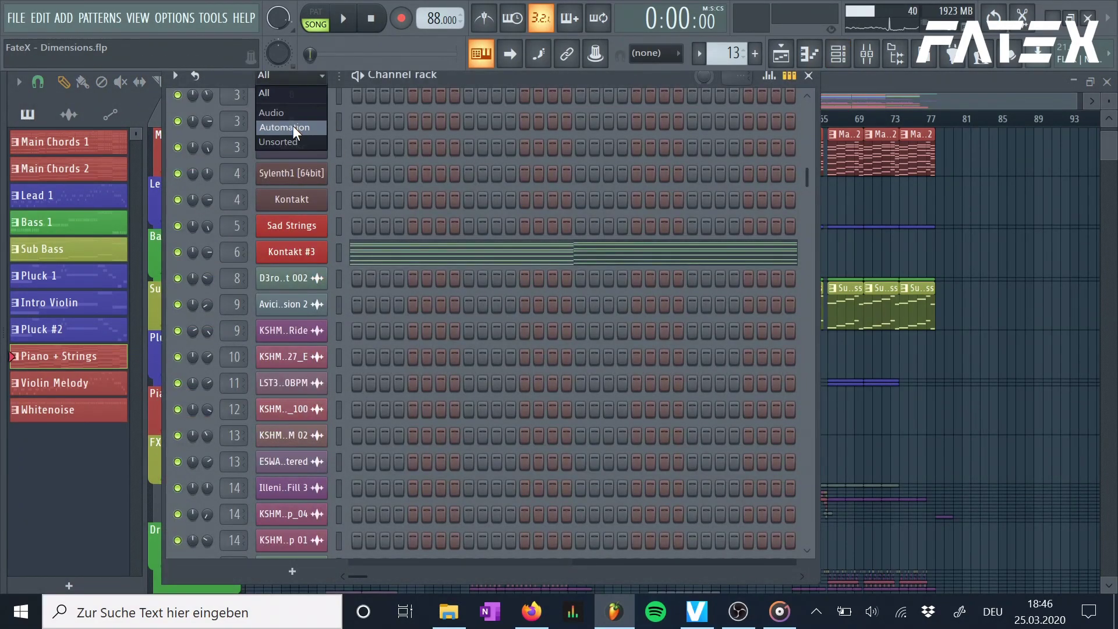
pyautogui.click(287, 112)
pyautogui.scroll(-5, 378, 306)
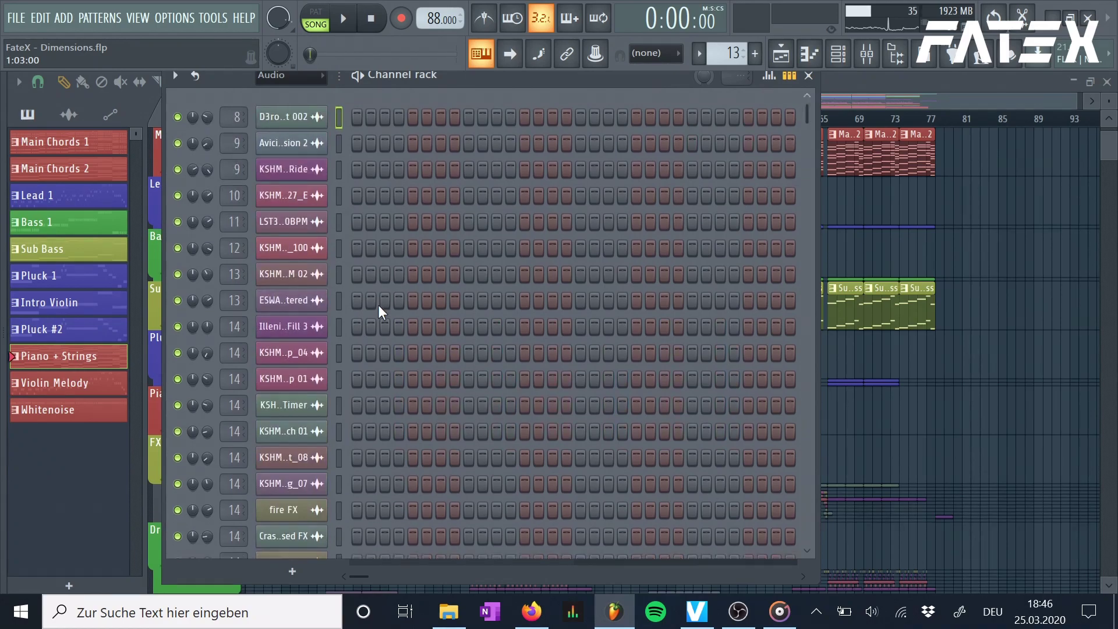
pyautogui.moveTo(547, 80); pyautogui.dragTo(658, 92)
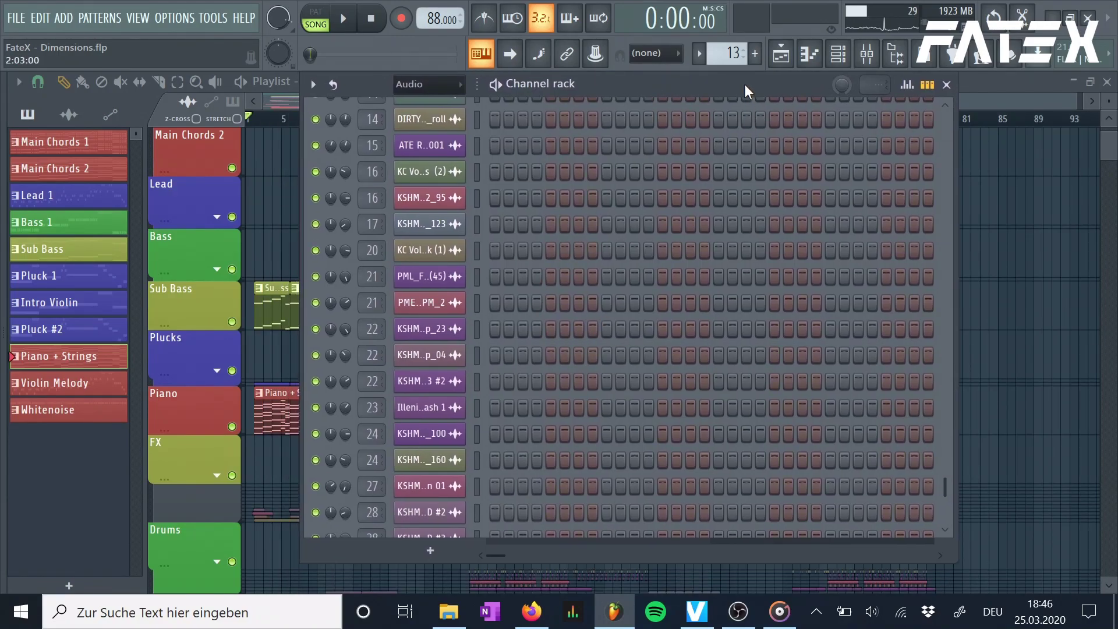
pyautogui.moveTo(744, 86); pyautogui.dragTo(756, 107)
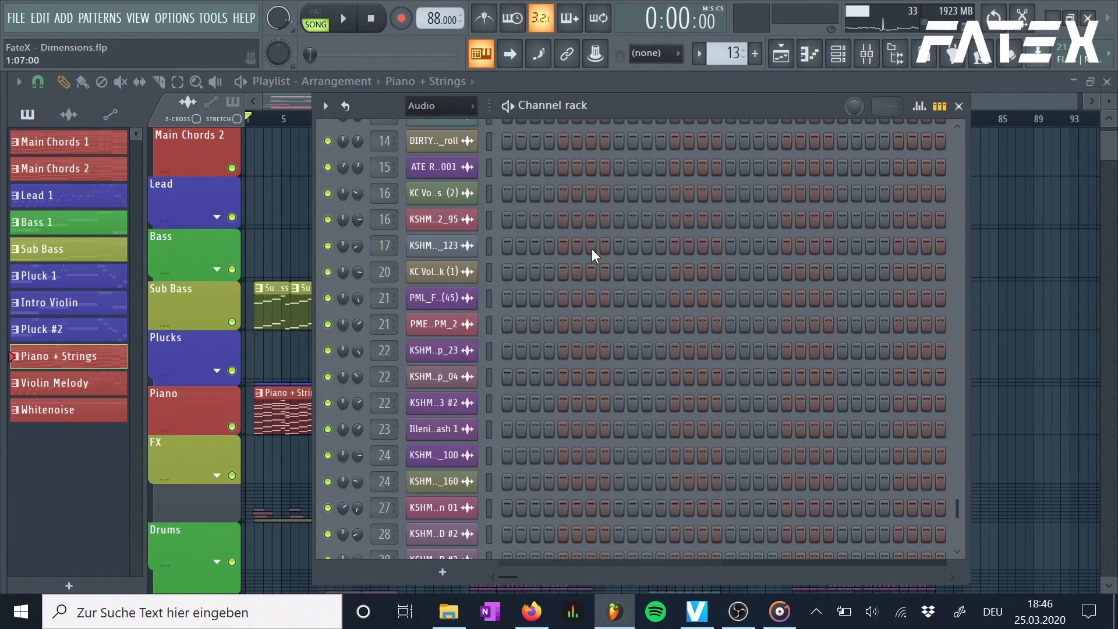
pyautogui.click(214, 18)
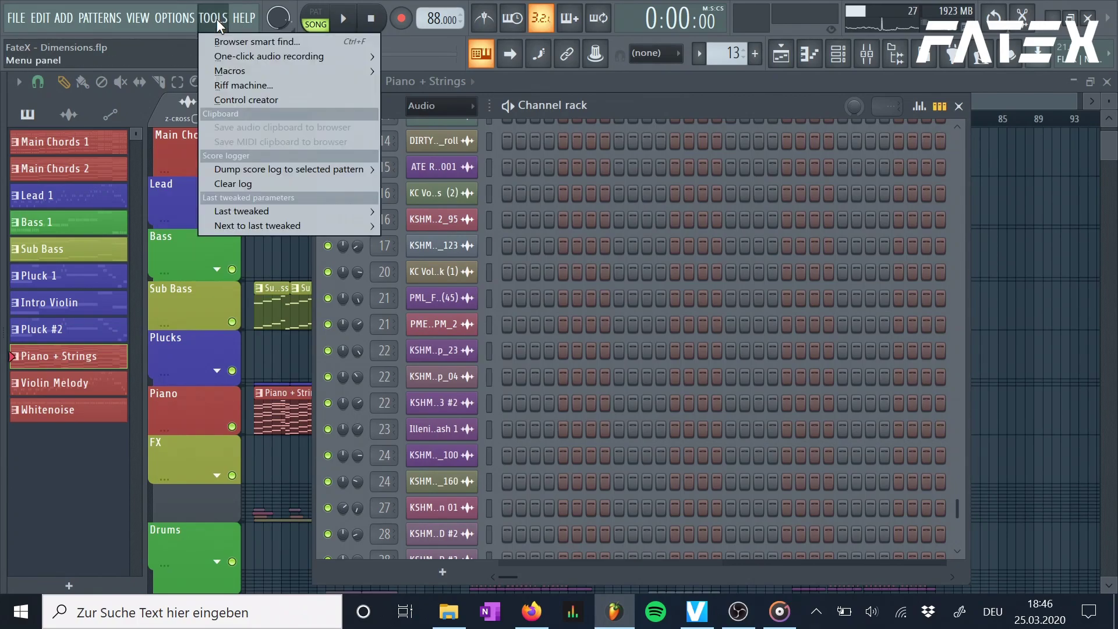
pyautogui.moveTo(222, 69)
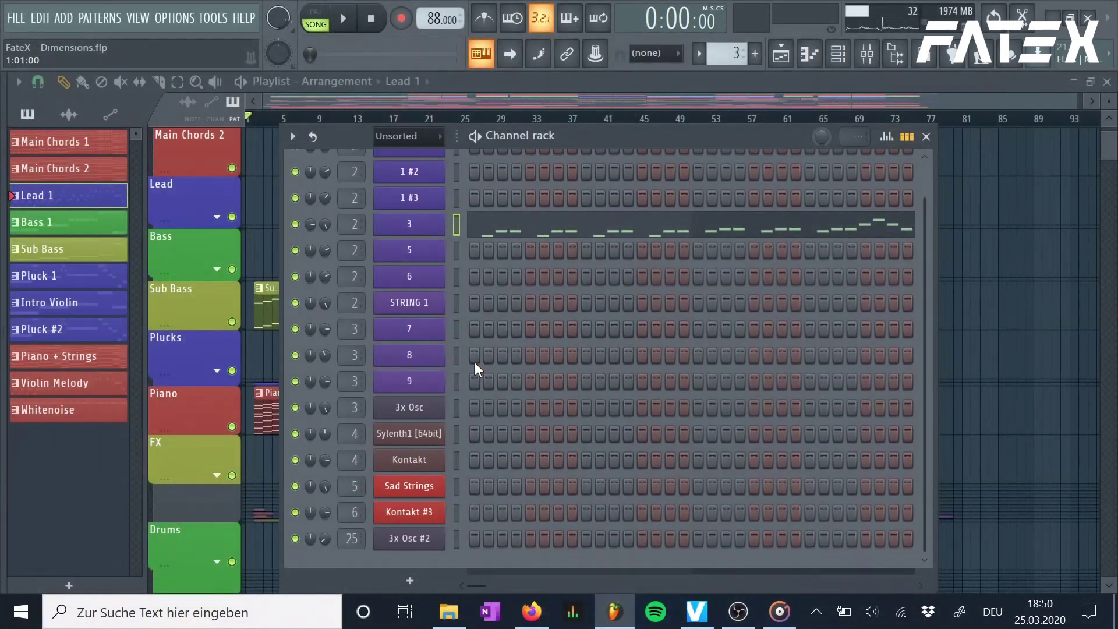
pyautogui.scroll(1, 473, 361)
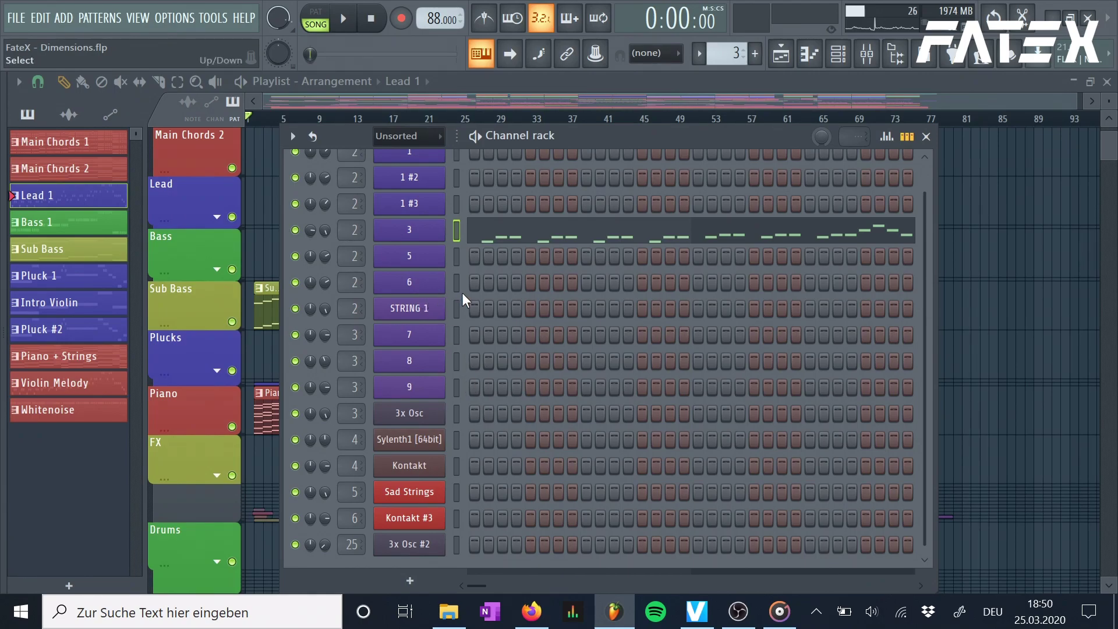
# Tweak Sylenth1's LFO 1 Rate on channel 3 and create an automation clip for it
pyautogui.click(436, 244)
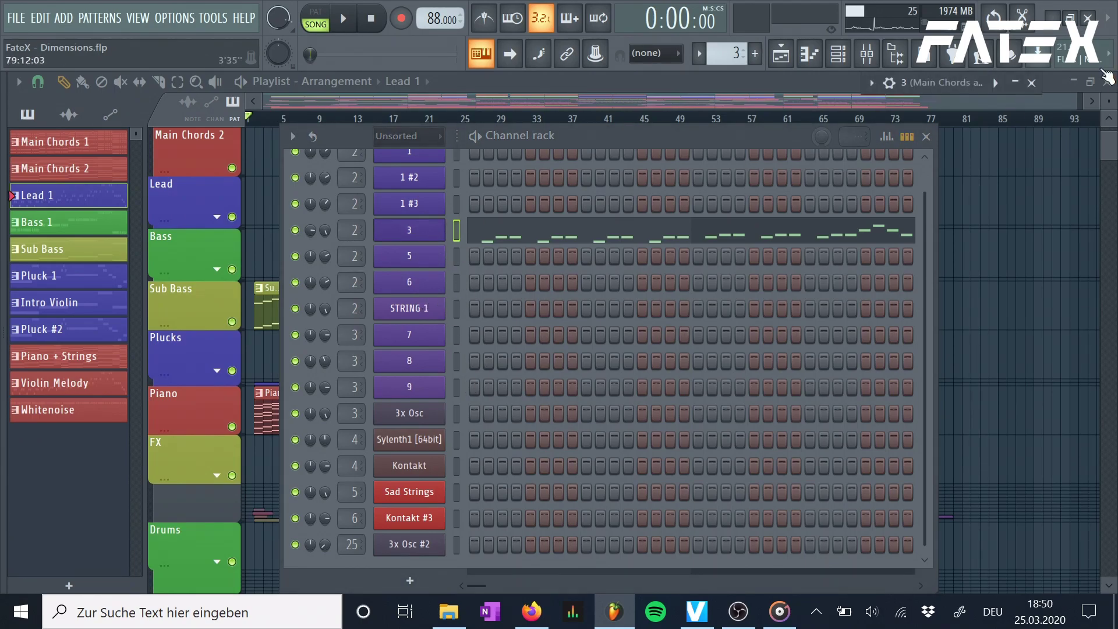
pyautogui.click(795, 245)
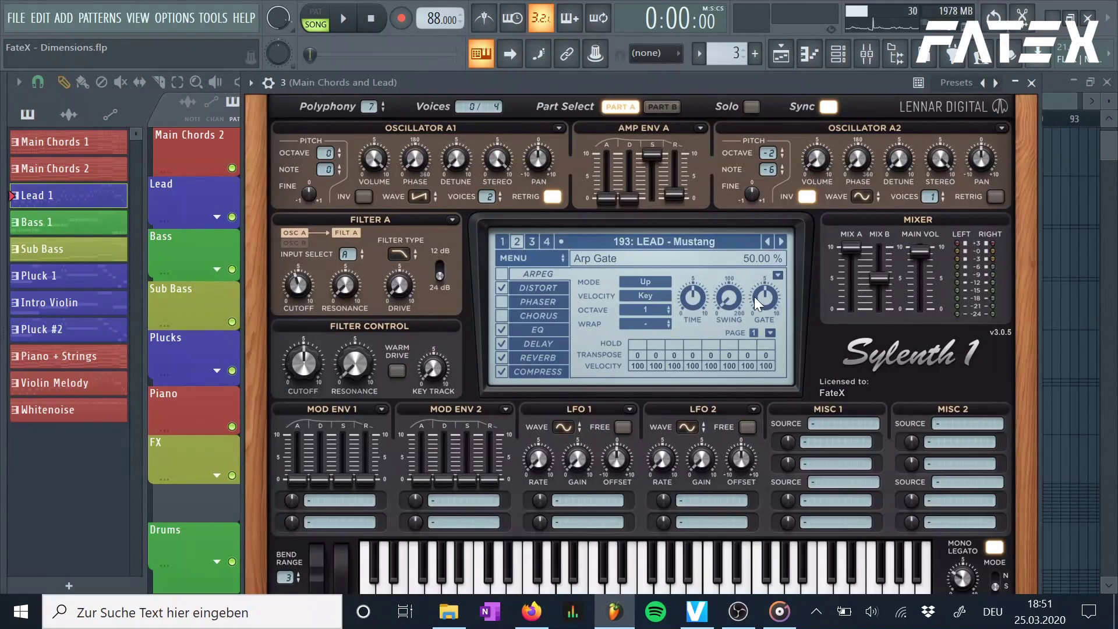
pyautogui.moveTo(535, 457); pyautogui.dragTo(532, 395)
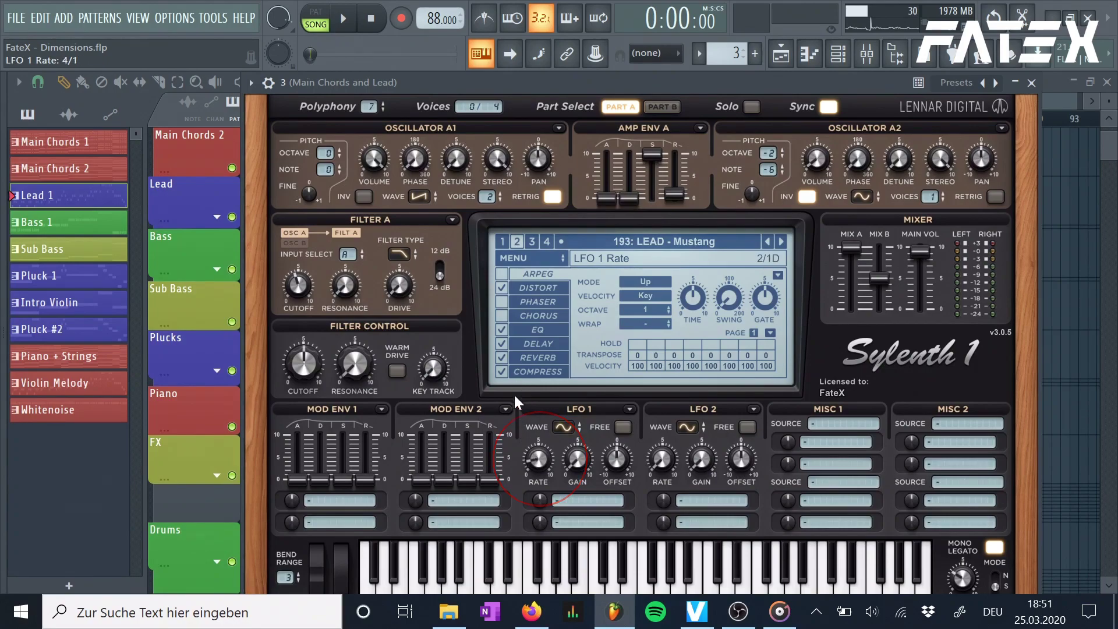
pyautogui.click(213, 18)
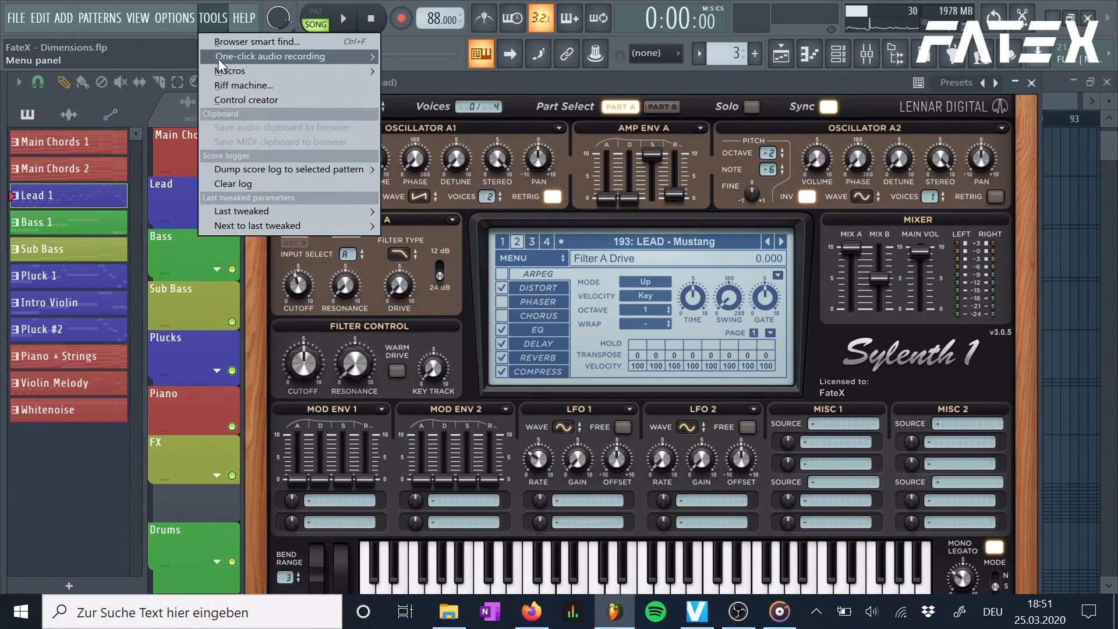
pyautogui.moveTo(326, 211)
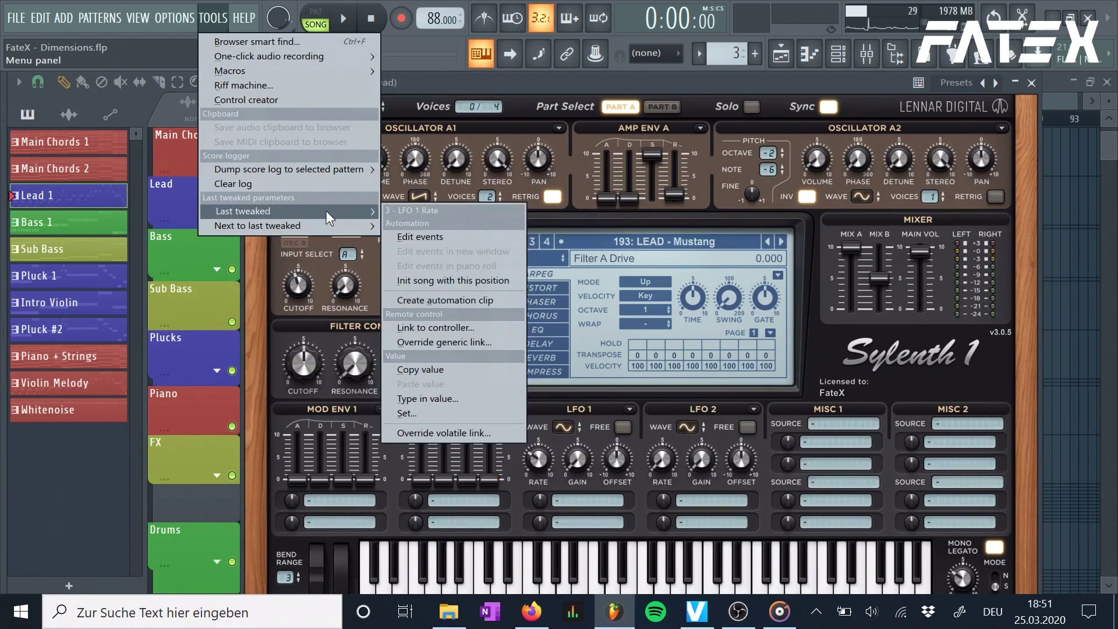
pyautogui.click(424, 305)
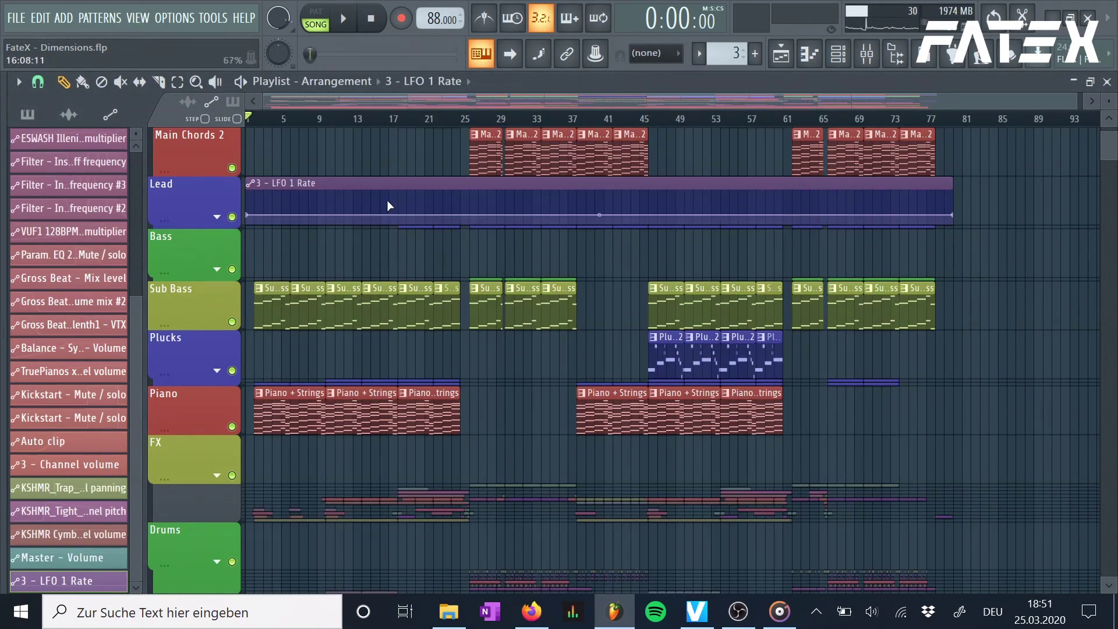
# Add seven points along the LFO 1 Rate automation curve to shape it
pyautogui.rightClick(351, 196)
pyautogui.rightClick(418, 197)
pyautogui.rightClick(485, 200)
pyautogui.rightClick(551, 205)
pyautogui.rightClick(689, 204)
pyautogui.rightClick(727, 192)
pyautogui.rightClick(905, 211)
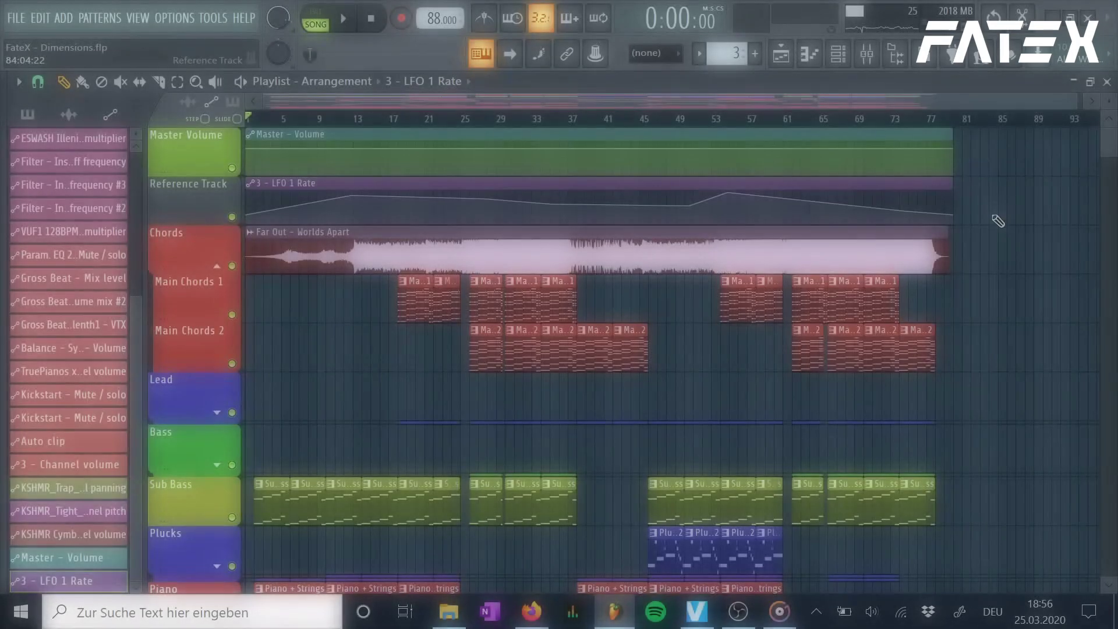
# Move the Far Out - Worlds Apart audio onto Reference Track and lock it against soloing
pyautogui.moveTo(300, 247); pyautogui.dragTo(297, 198)
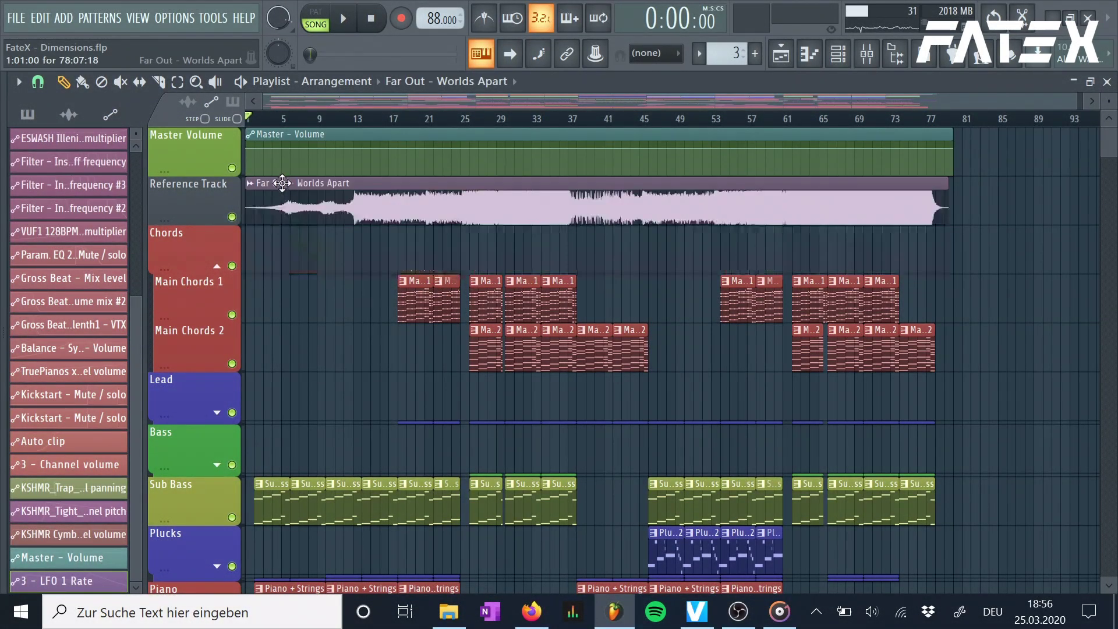
pyautogui.scroll(4, 260, 267)
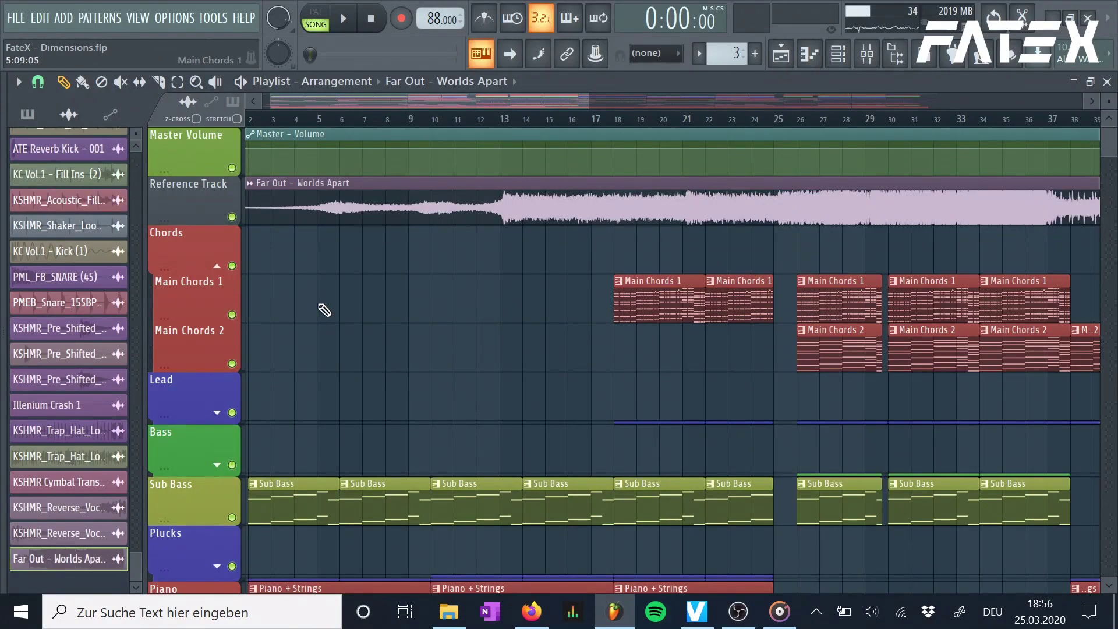
pyautogui.click(232, 216)
# Solo Sub Bass, then Piano, replaying from bar 3 against the reference
pyautogui.scroll(-1, 281, 299)
pyautogui.rightClick(232, 468)
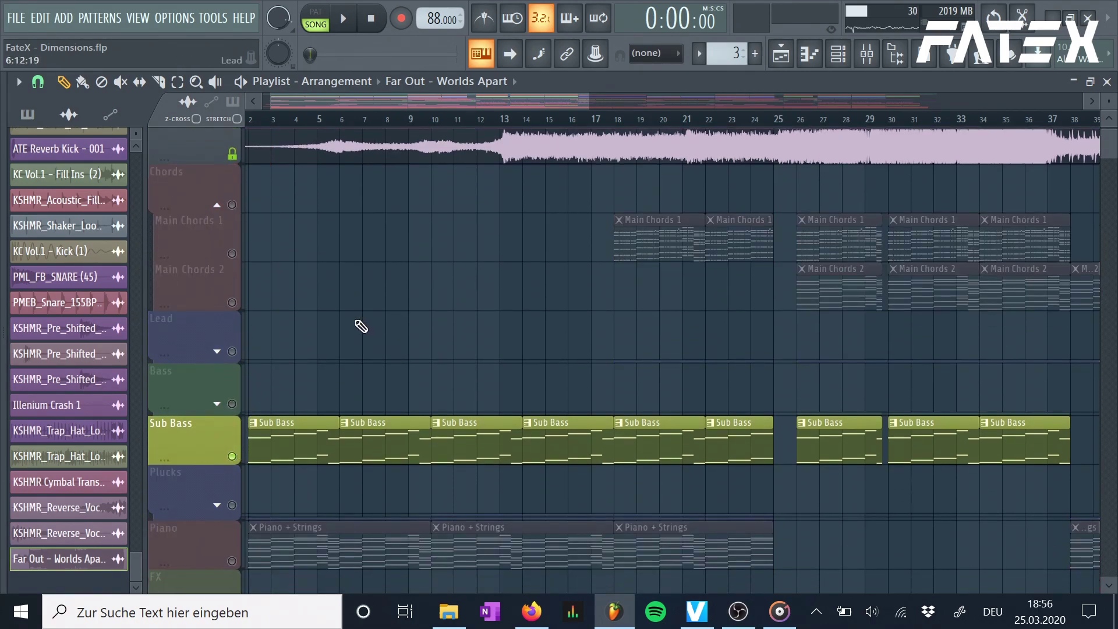
pyautogui.scroll(1, 361, 327)
pyautogui.moveTo(280, 119); pyautogui.dragTo(554, 126)
pyautogui.scroll(-3, 282, 379)
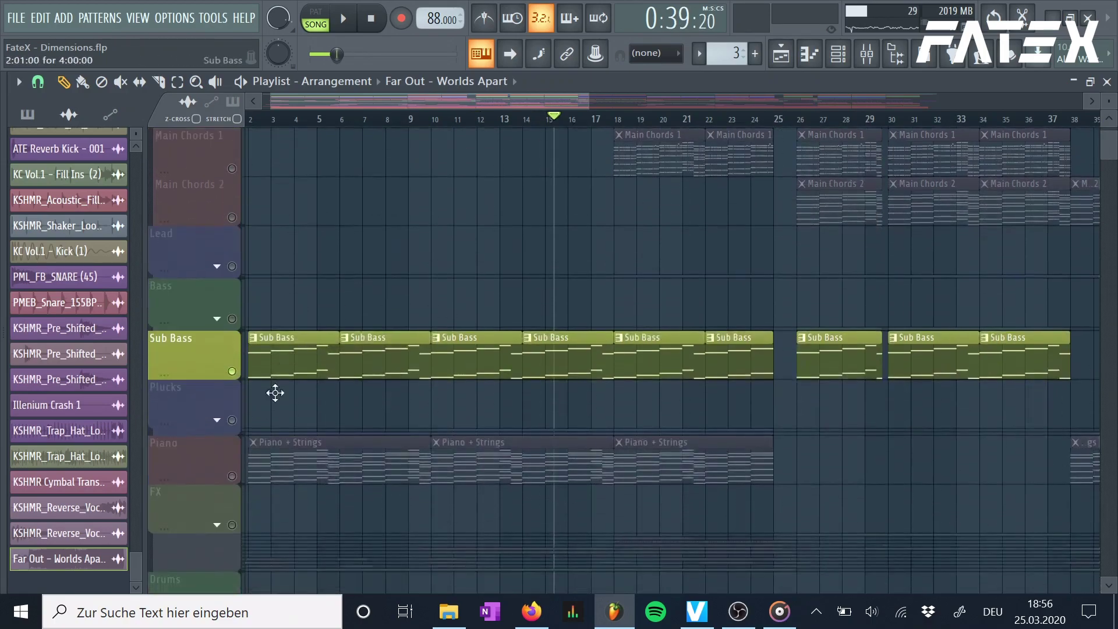
pyautogui.rightClick(232, 475)
pyautogui.scroll(2, 387, 174)
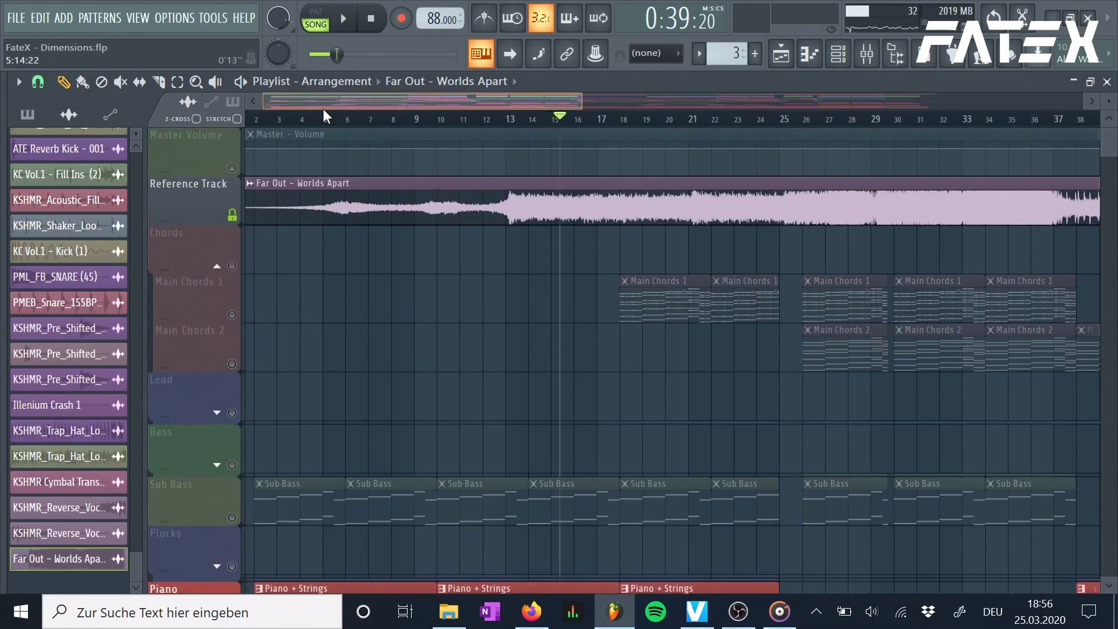
pyautogui.click(287, 119)
pyautogui.scroll(-3, 320, 224)
pyautogui.scroll(-4, 509, 247)
pyautogui.scroll(7, 504, 254)
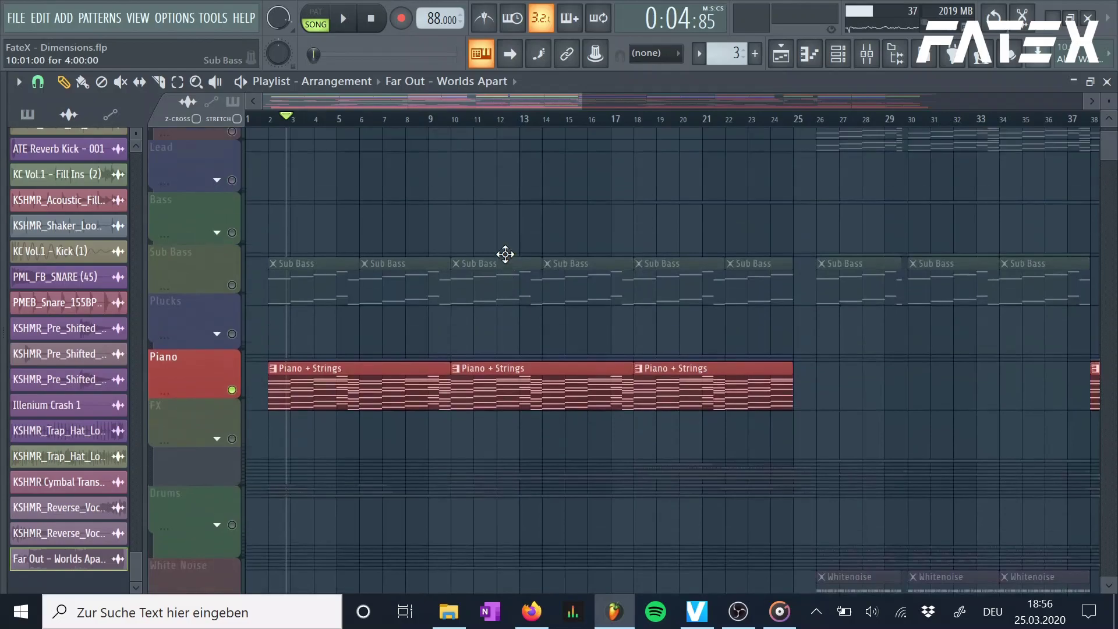
# Play from bar 19 with Main Chords 1 soloed
pyautogui.click(649, 120)
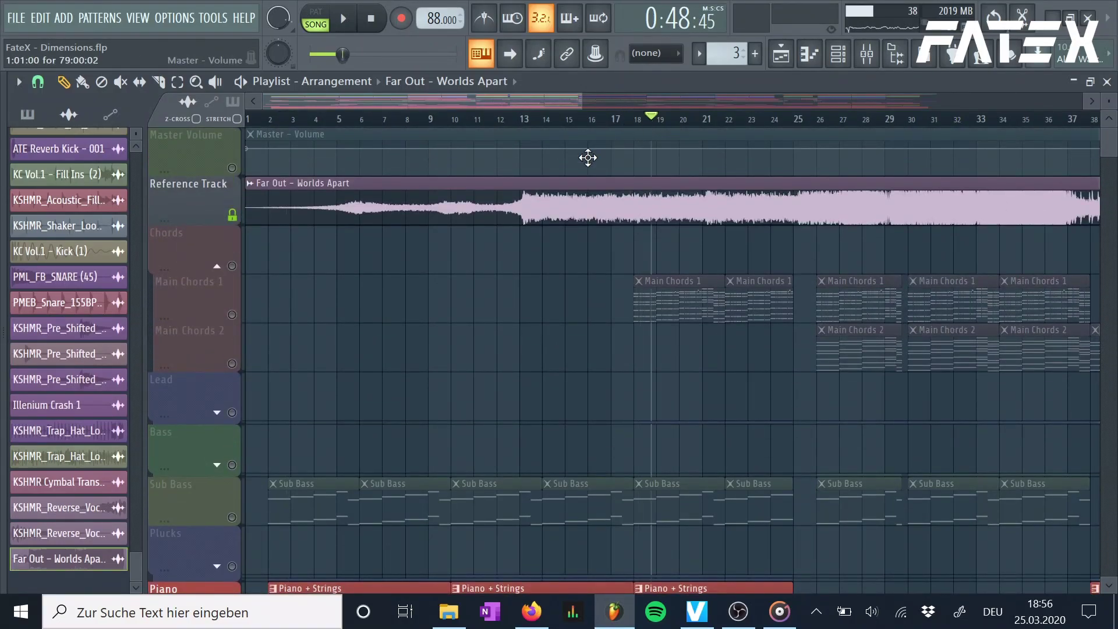
pyautogui.rightClick(232, 314)
pyautogui.moveTo(664, 124); pyautogui.dragTo(873, 118)
pyautogui.scroll(-2, 691, 264)
pyautogui.scroll(-3, 899, 257)
pyautogui.scroll(2, 857, 262)
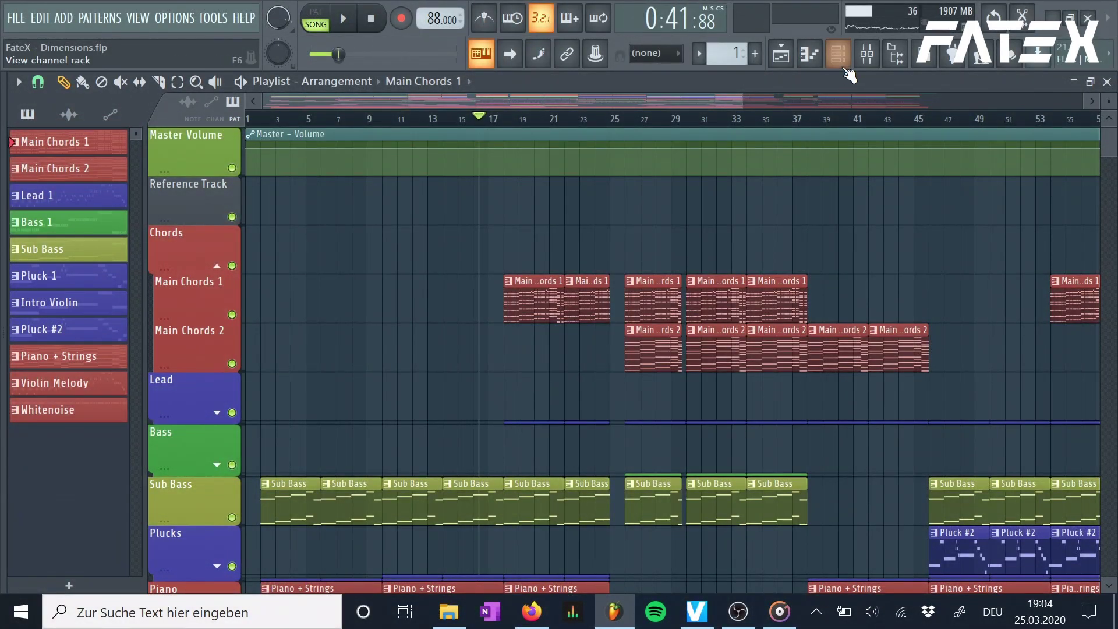
# Show the Channel rack and briefly view channel 5's chord notes in the piano roll
pyautogui.click(838, 55)
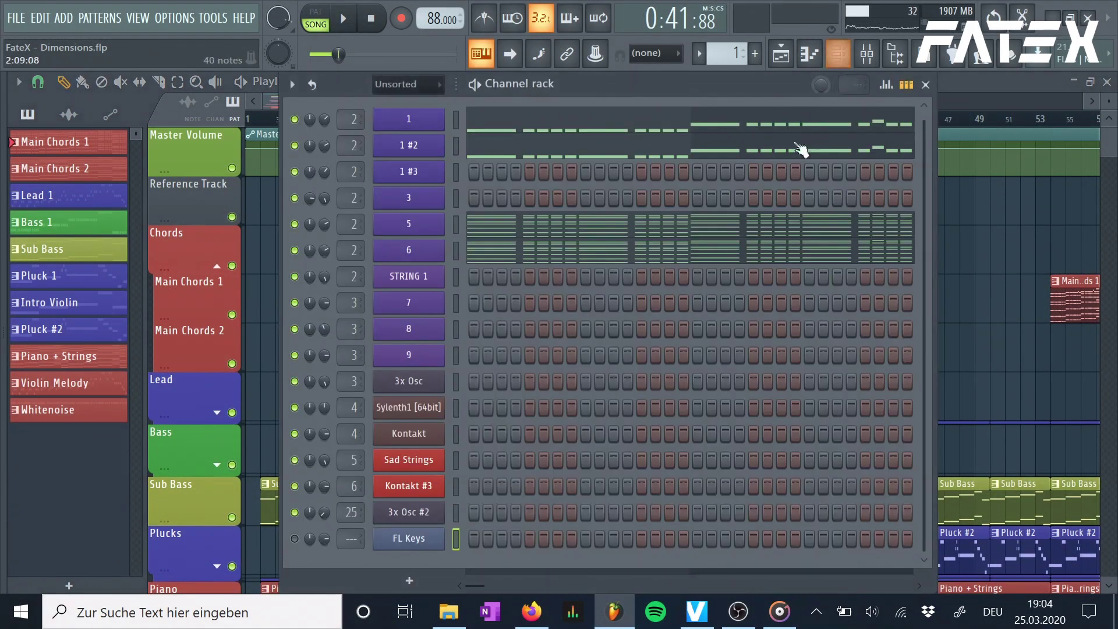
pyautogui.rightClick(431, 239)
pyautogui.click(462, 228)
pyautogui.scroll(-1, 492, 263)
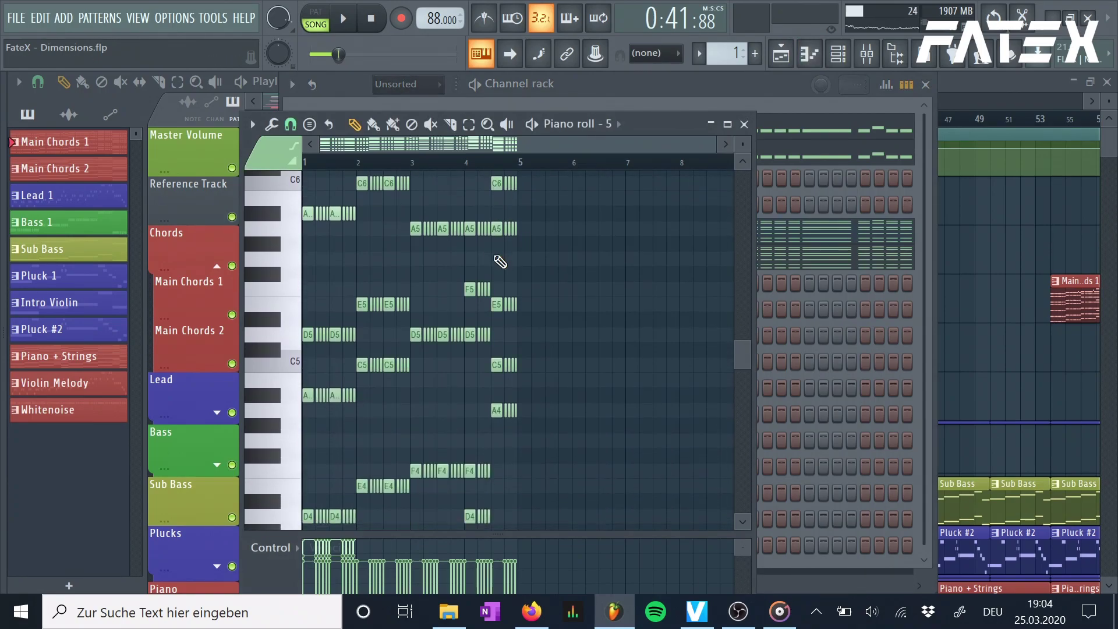
pyautogui.click(744, 123)
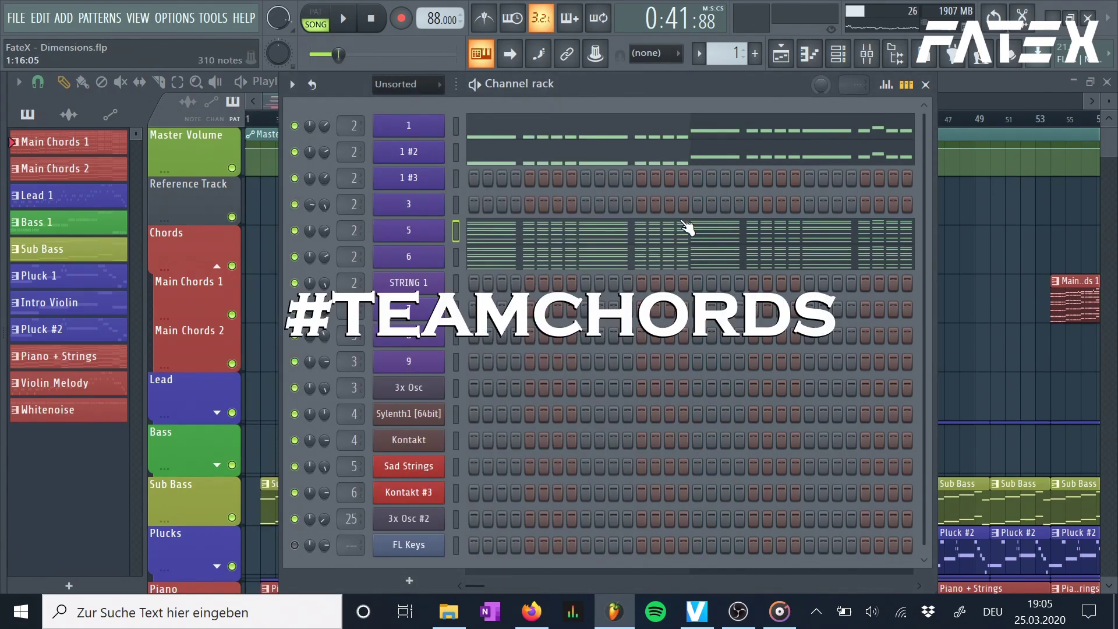
# Stamp a Minor Harmonic scale at D4 in FL Keys' piano roll and copy it an octave higher
pyautogui.rightClick(419, 542)
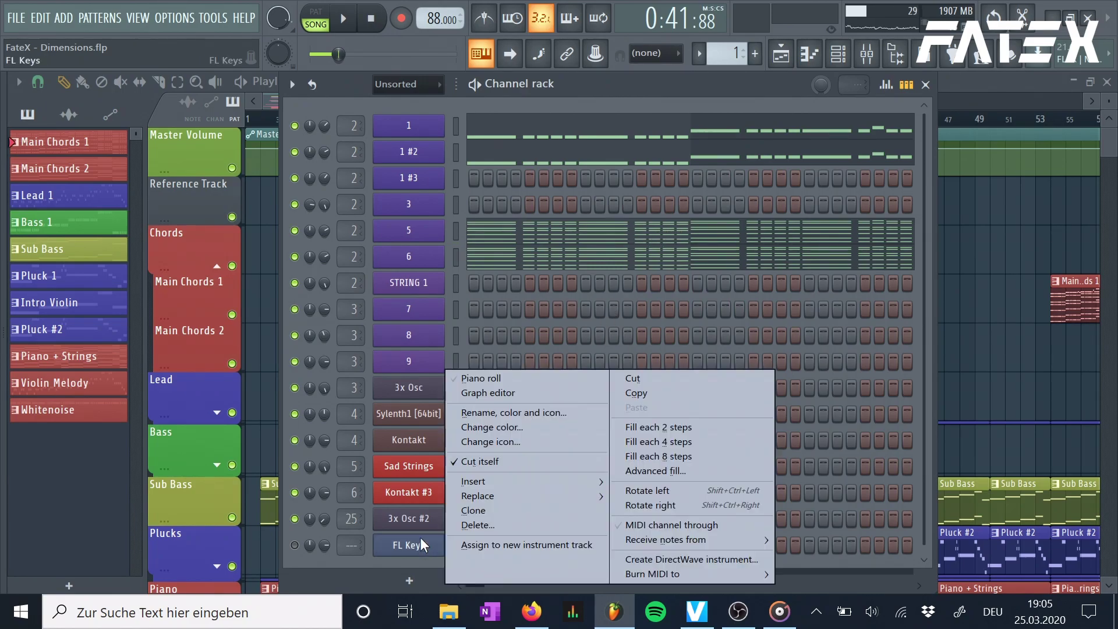
pyautogui.click(495, 380)
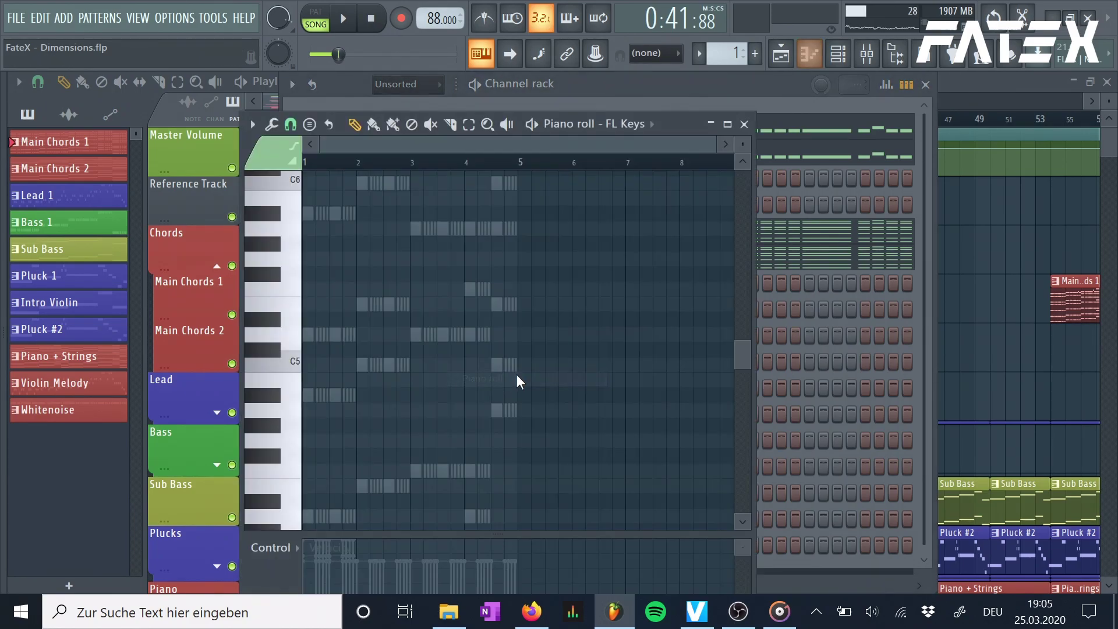
pyautogui.moveTo(661, 127); pyautogui.dragTo(811, 101)
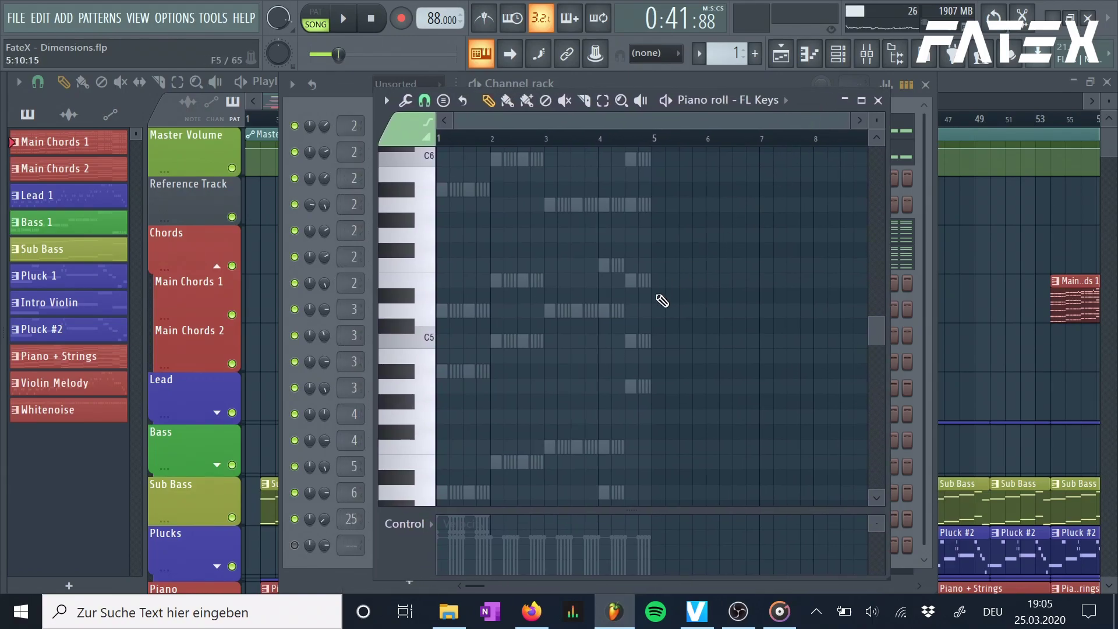
pyautogui.scroll(-5, 550, 378)
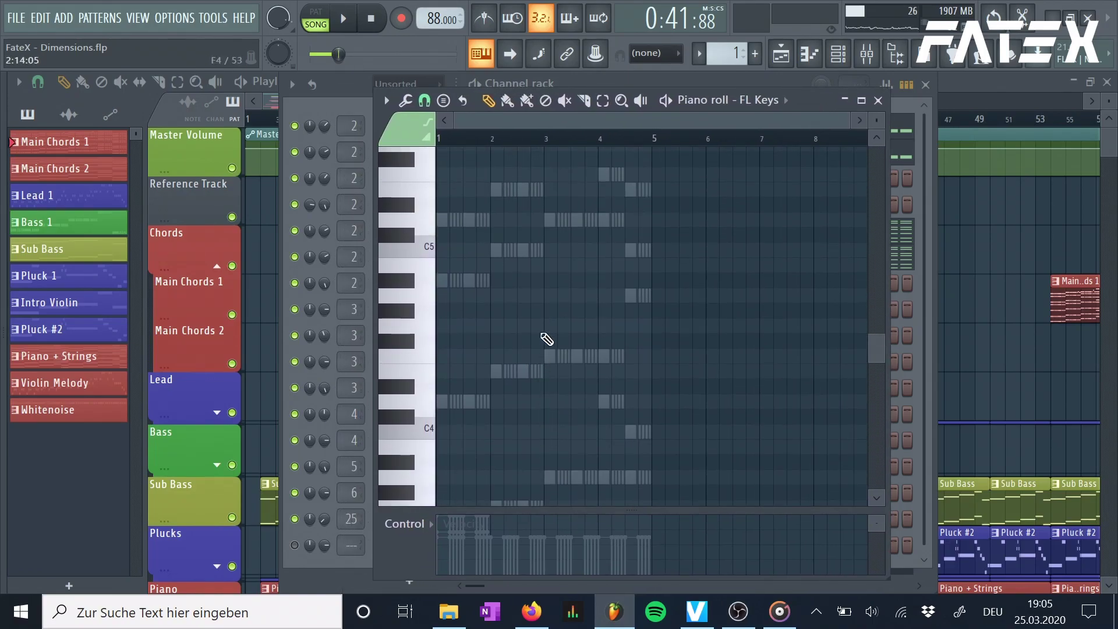
pyautogui.click(445, 102)
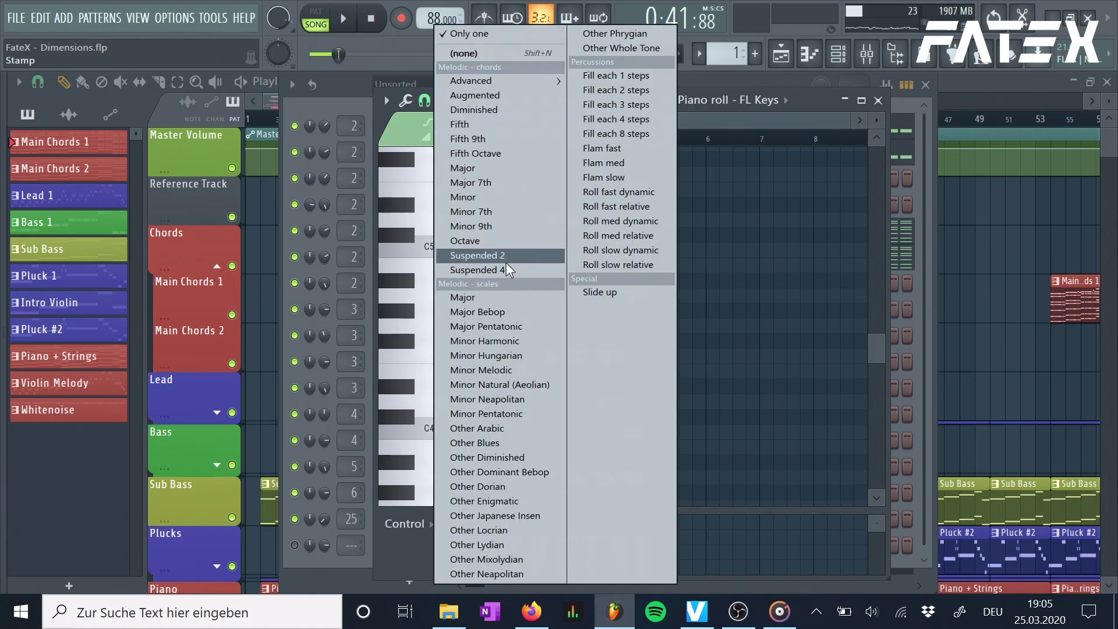
pyautogui.click(497, 342)
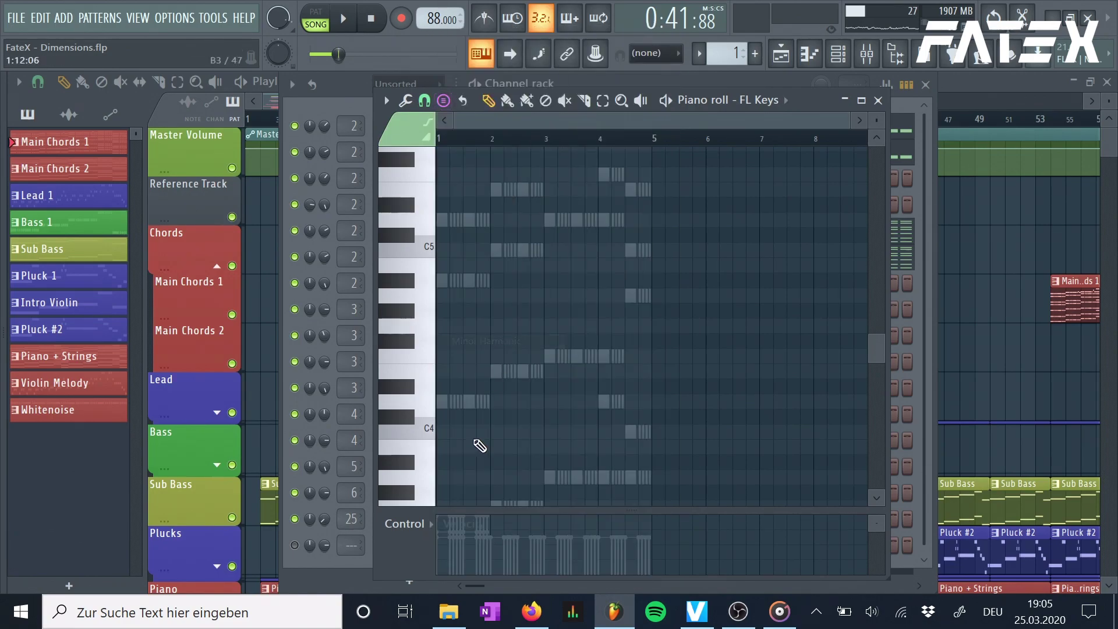
pyautogui.click(435, 401)
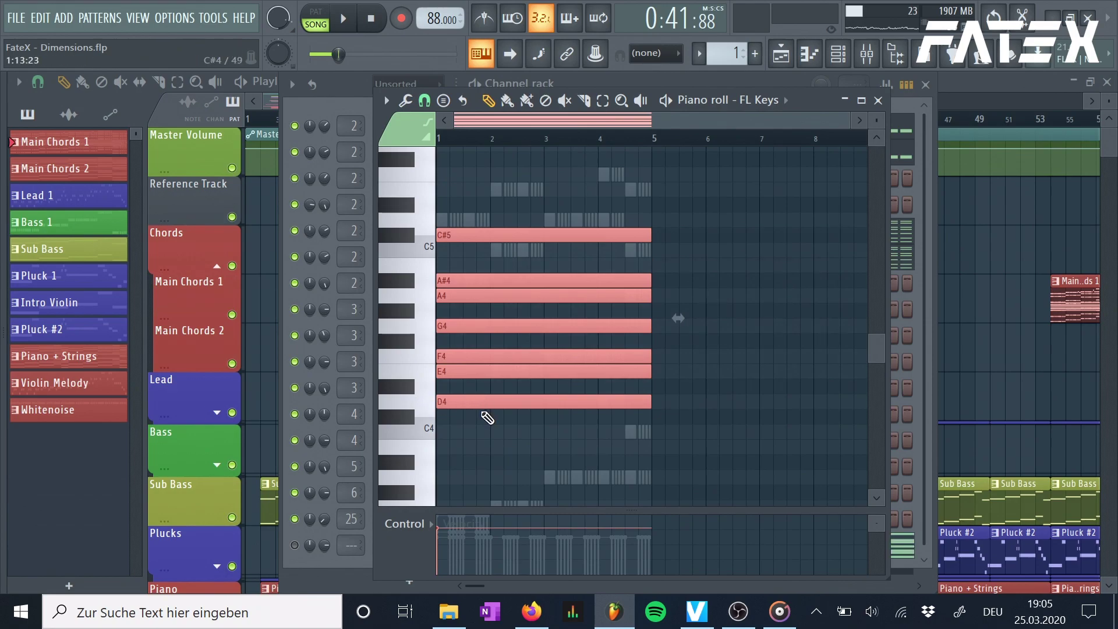
pyautogui.keyDown('shift'); pyautogui.moveTo(489, 239); pyautogui.dragTo(471, 197); pyautogui.keyUp('shift')
pyautogui.click(878, 100)
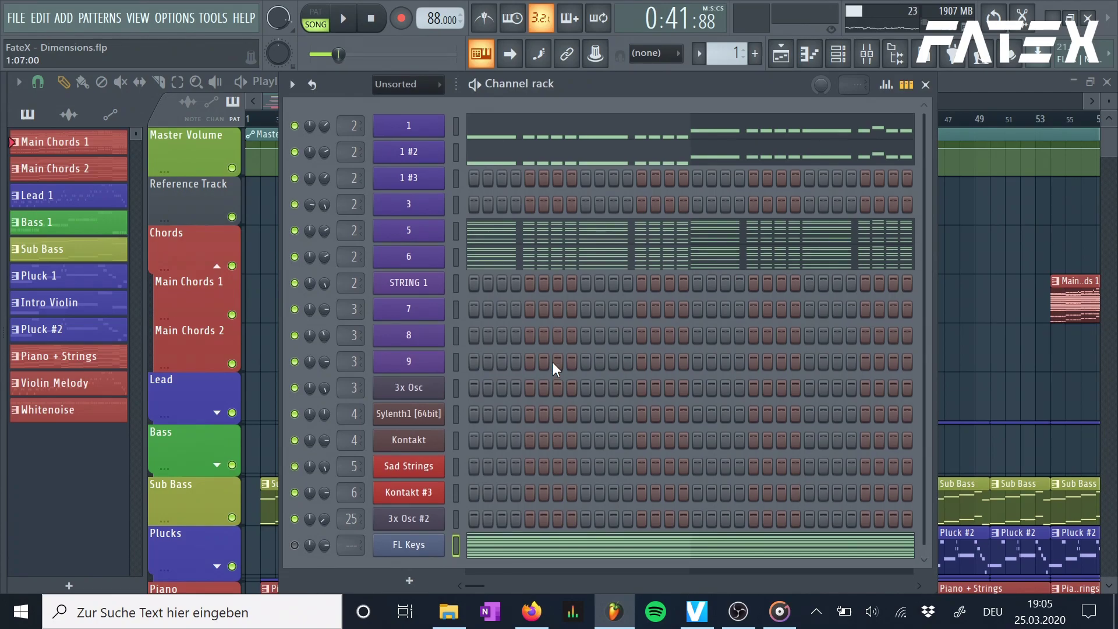
# Turn on scale highlighting with root D in STRING 1's piano roll
pyautogui.rightClick(421, 284)
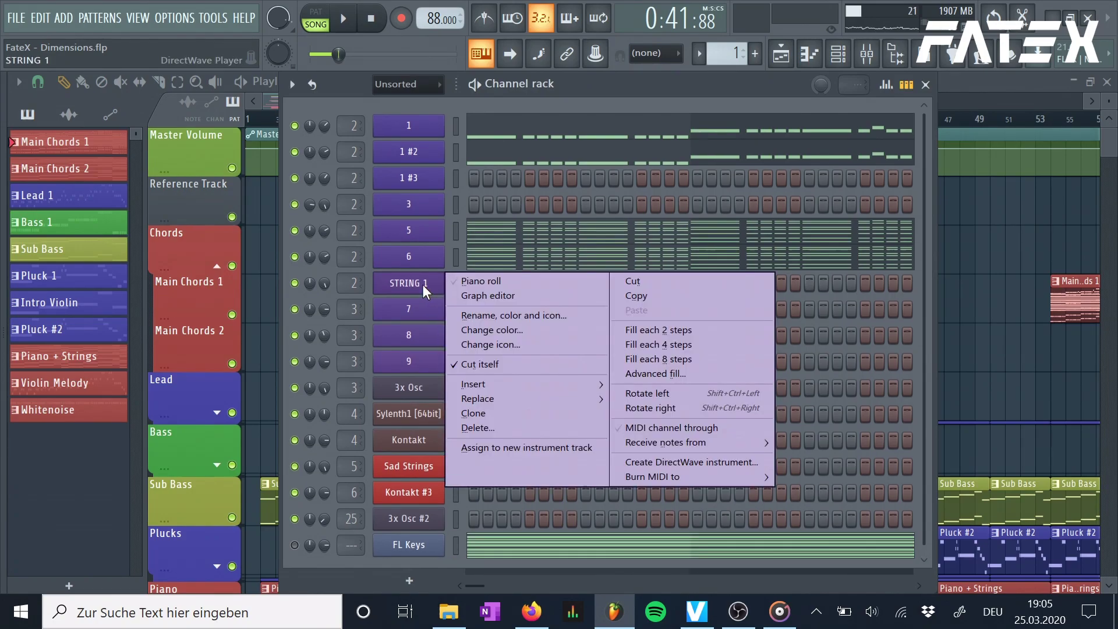
pyautogui.click(486, 282)
pyautogui.moveTo(376, 90); pyautogui.dragTo(405, 90)
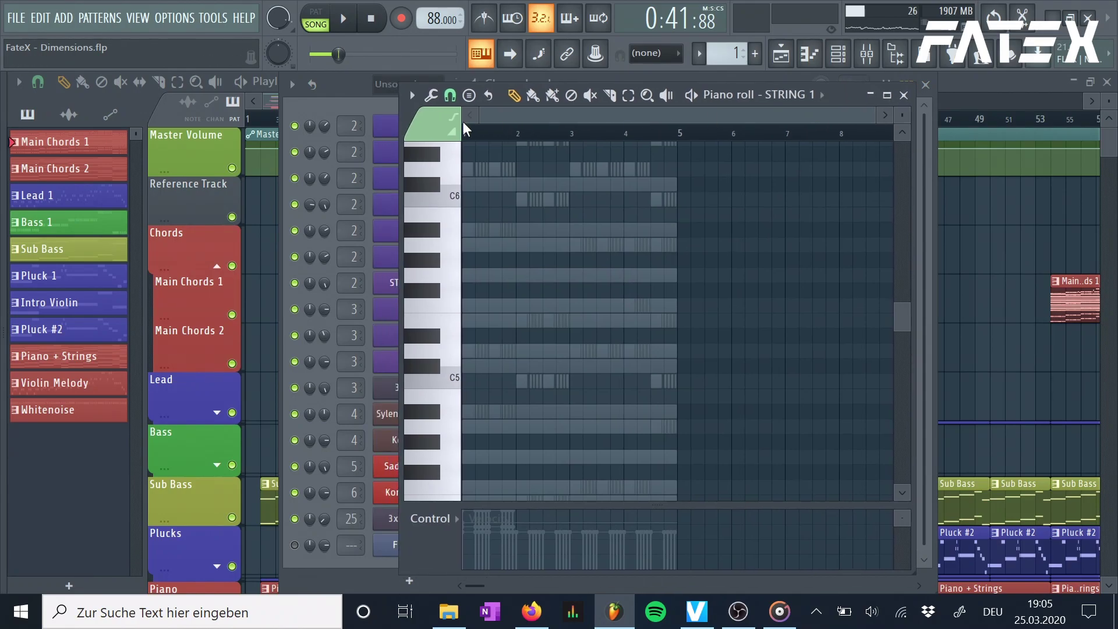
pyautogui.click(414, 97)
pyautogui.moveTo(480, 190)
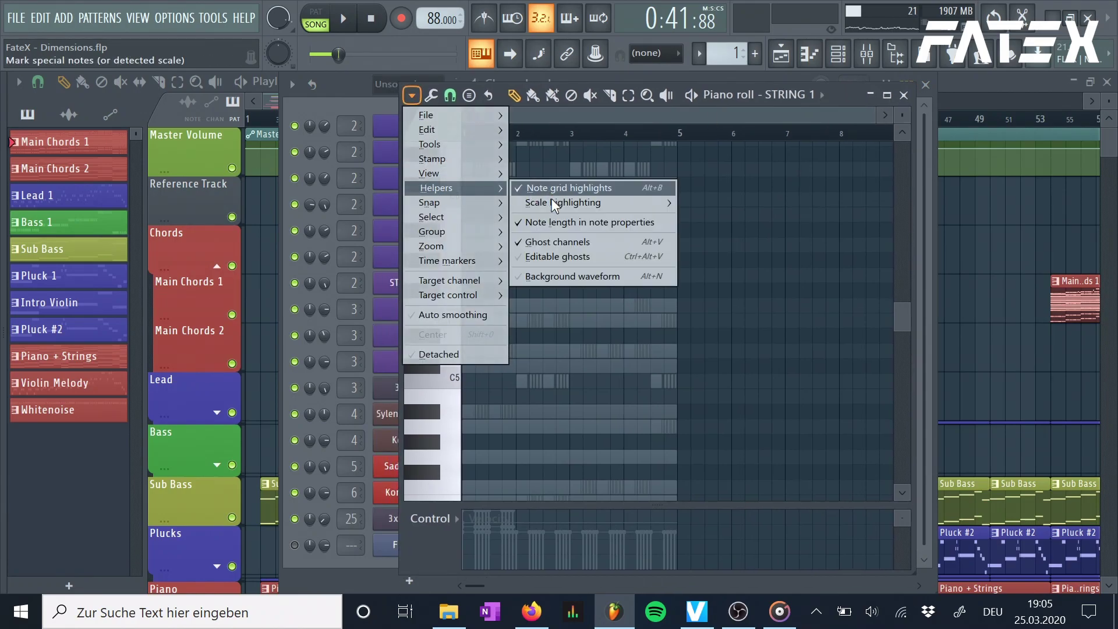
pyautogui.moveTo(551, 205)
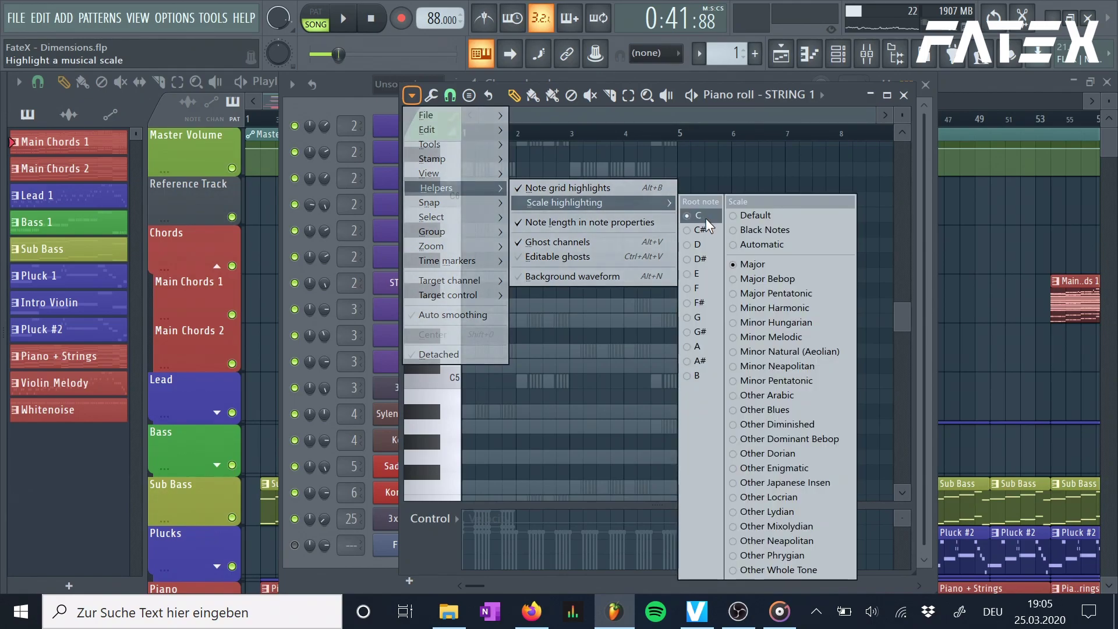
pyautogui.click(700, 247)
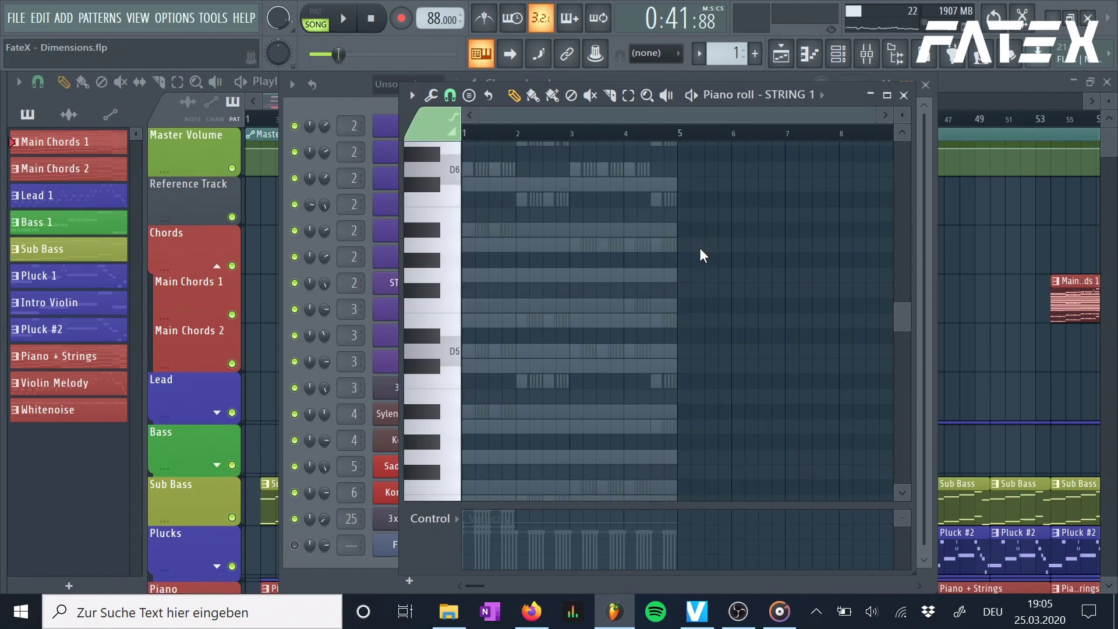
# Try placing test notes against the highlighted scale, remove them, and close the piano roll
pyautogui.scroll(-3, 559, 338)
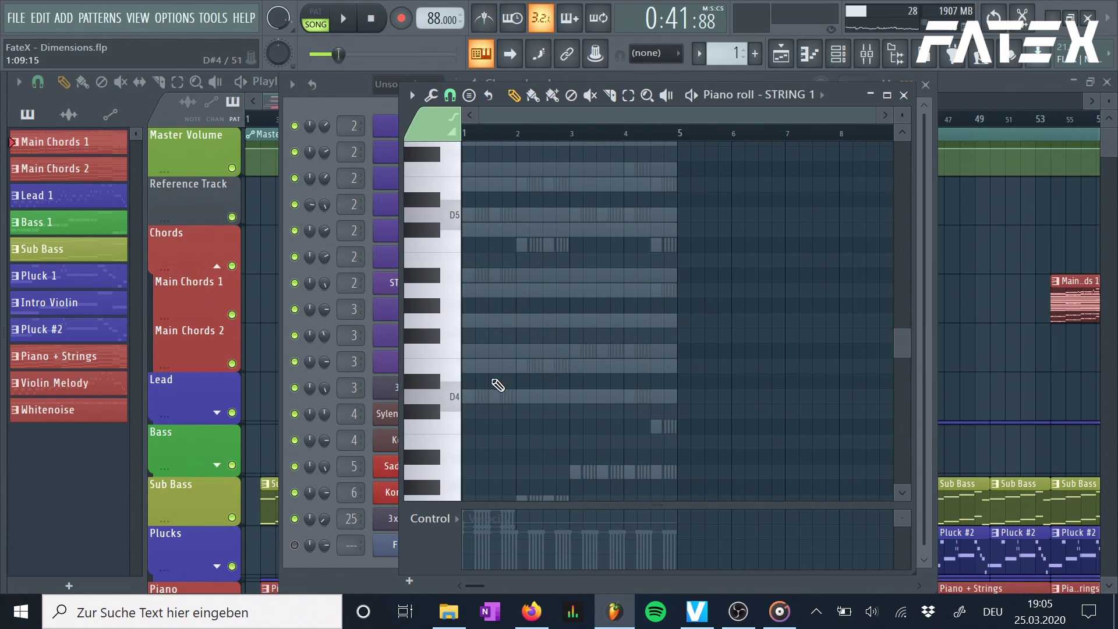
pyautogui.click(467, 366)
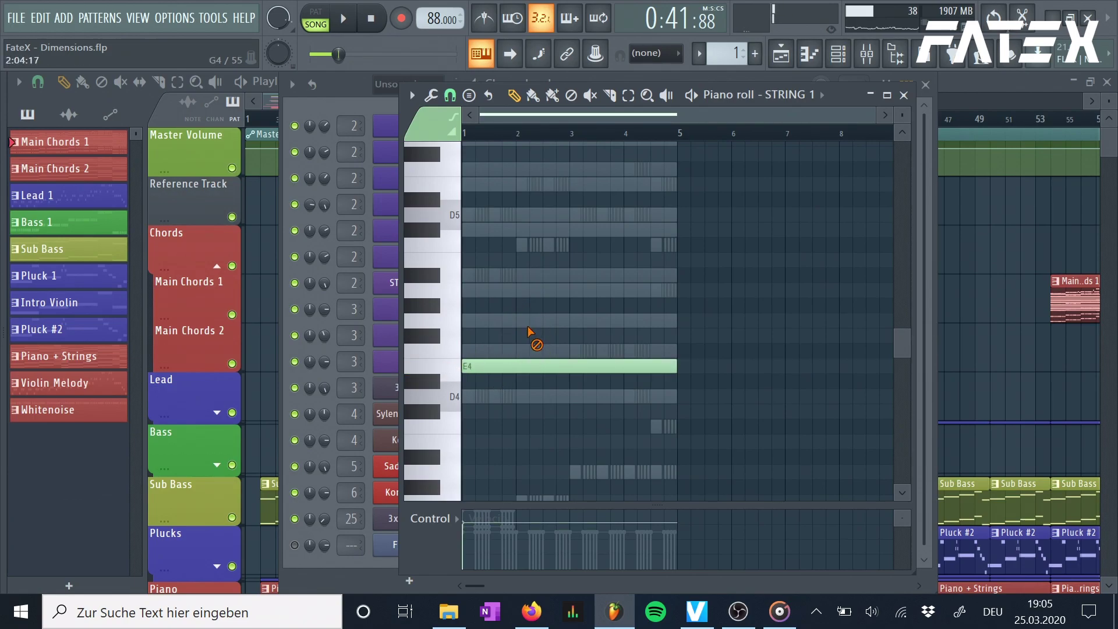
pyautogui.hotkey('ctrl', 'z')
pyautogui.moveTo(510, 277); pyautogui.dragTo(466, 274)
pyautogui.rightClick(529, 275)
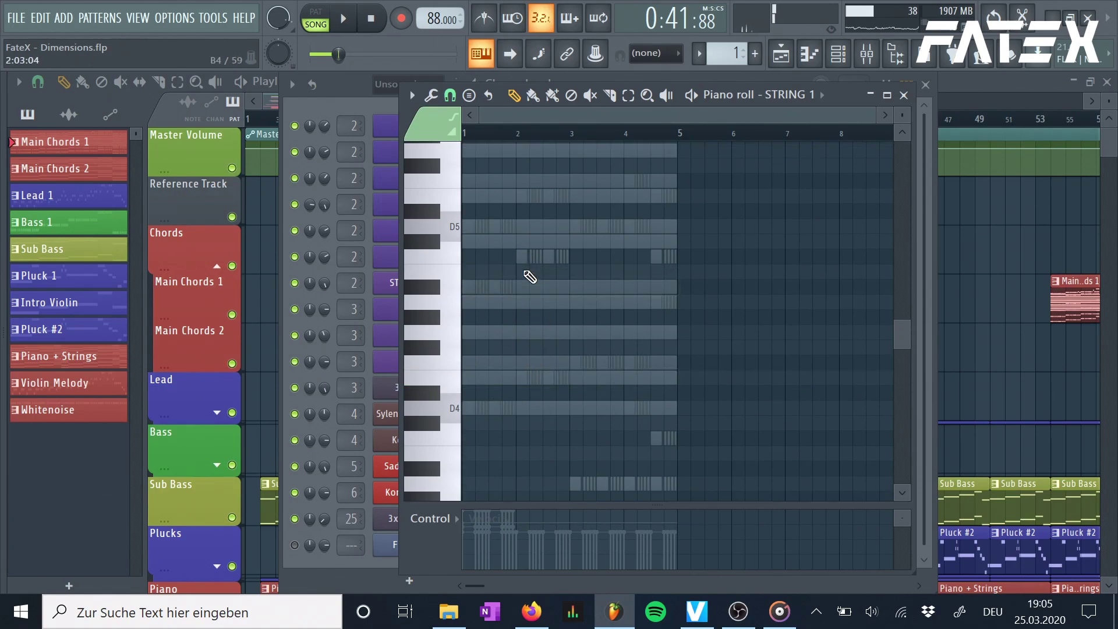
pyautogui.scroll(2, 529, 309)
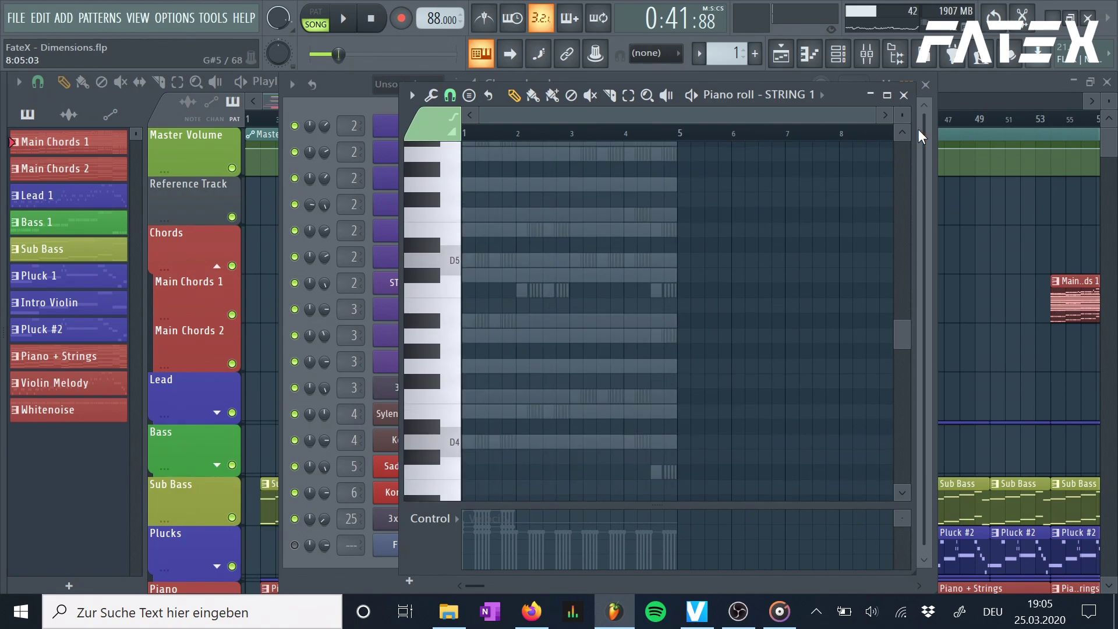
pyautogui.click(903, 95)
# Delete the FL Keys channel from the project
pyautogui.rightClick(416, 554)
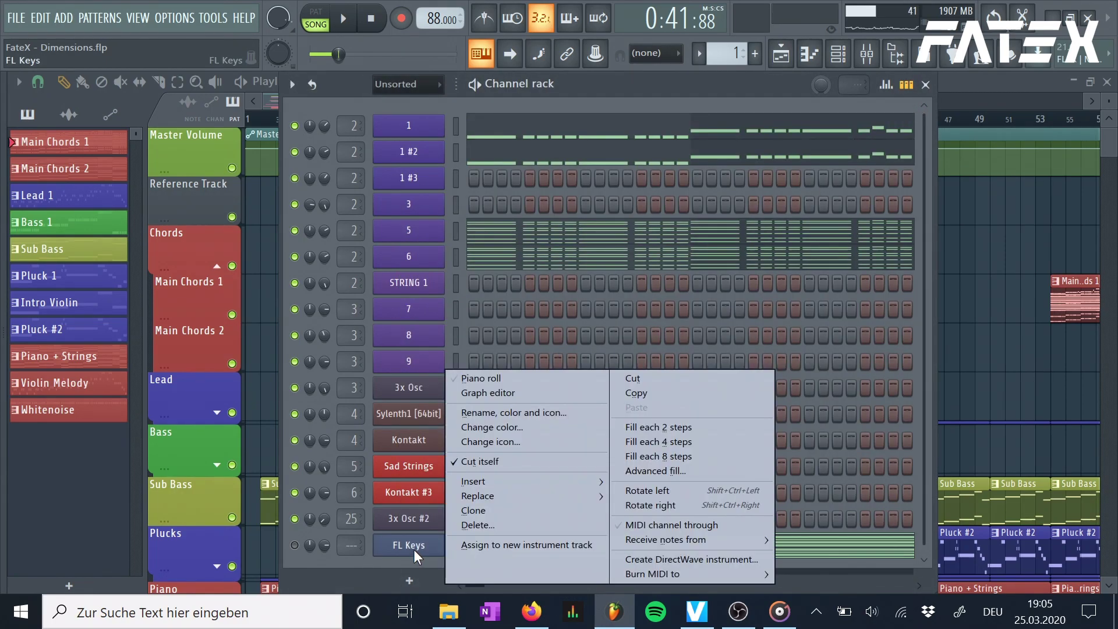
pyautogui.click(492, 522)
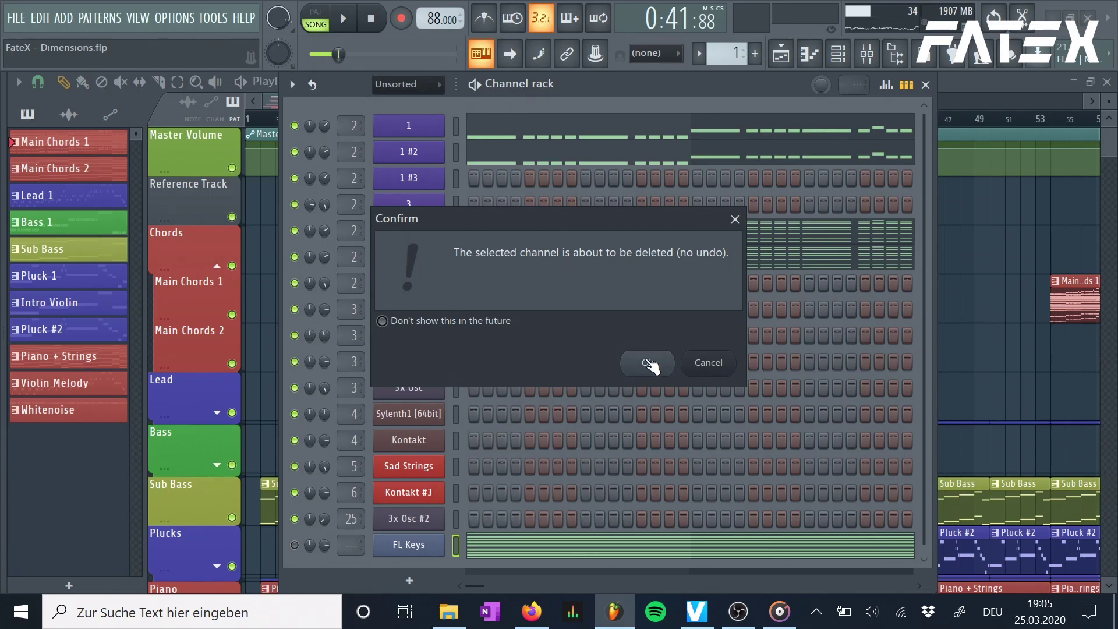
pyautogui.click(645, 364)
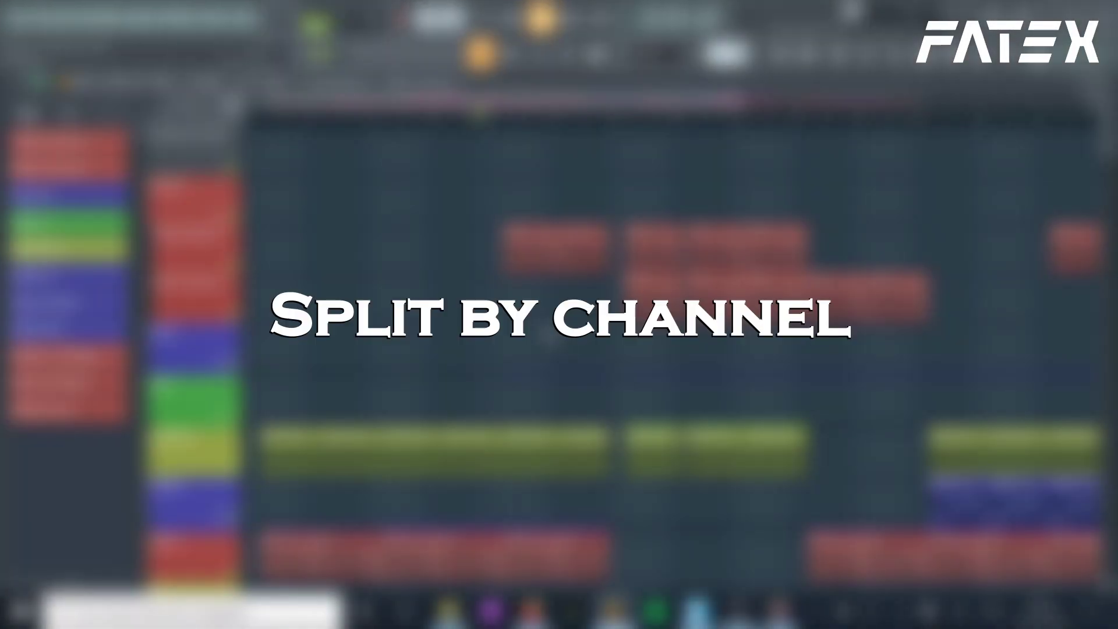
# Select the Main Chords 2 clips and move them down onto the Lead track
pyautogui.moveTo(544, 275); pyautogui.dragTo(903, 369)
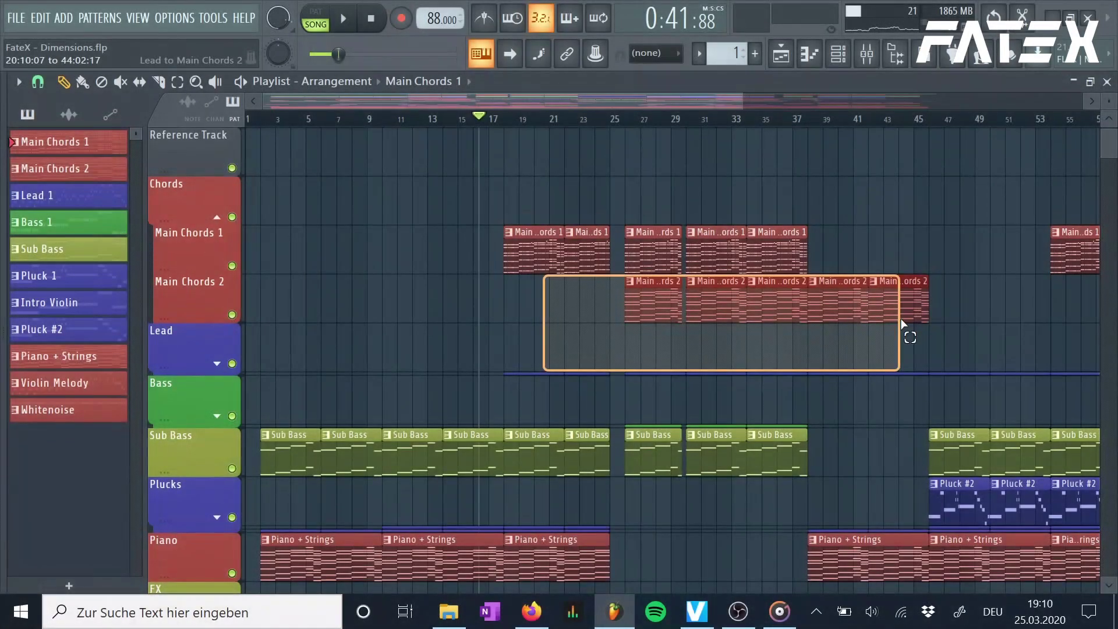
pyautogui.moveTo(660, 349); pyautogui.dragTo(653, 362)
pyautogui.click(691, 317)
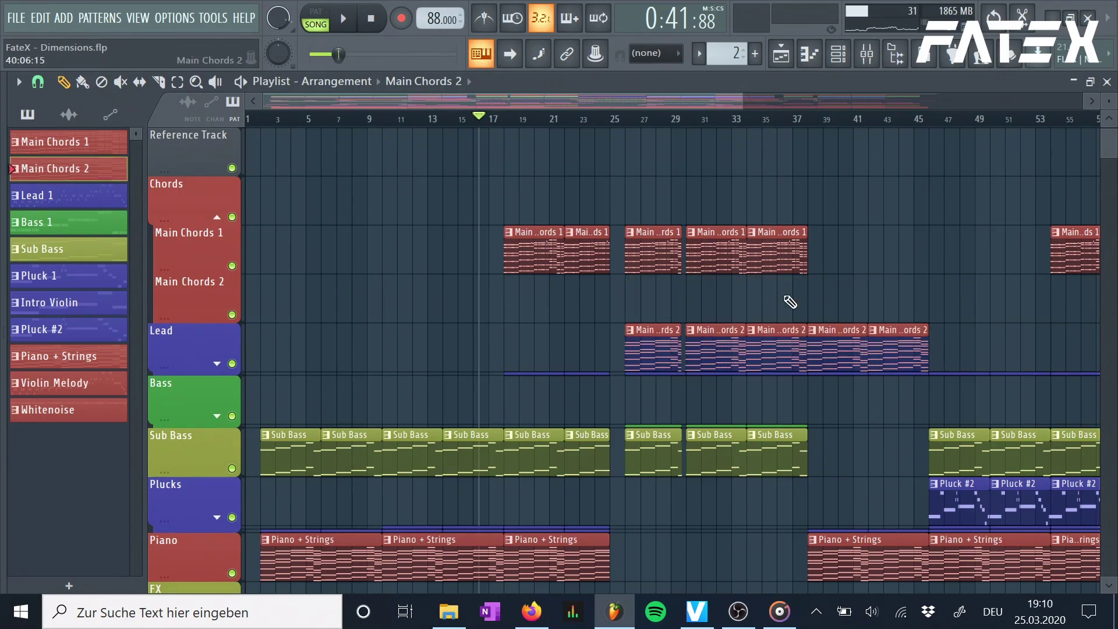
# Make Main Chords 1 the current pattern and open the pattern options menu
pyautogui.click(654, 242)
pyautogui.click(837, 54)
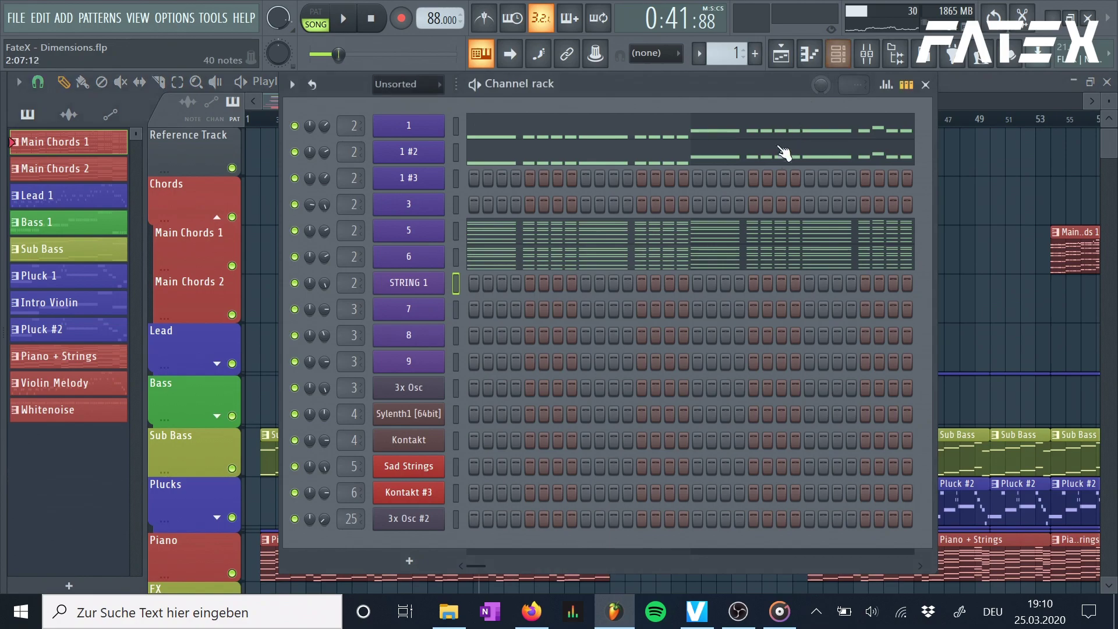
pyautogui.moveTo(739, 93); pyautogui.dragTo(745, 124)
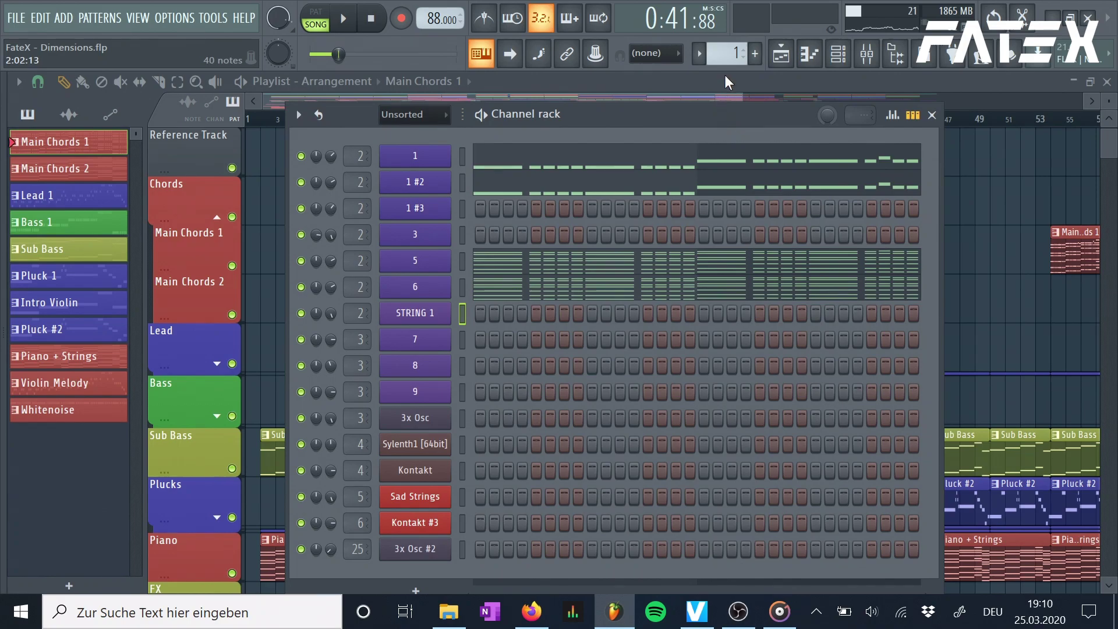
pyautogui.click(728, 55)
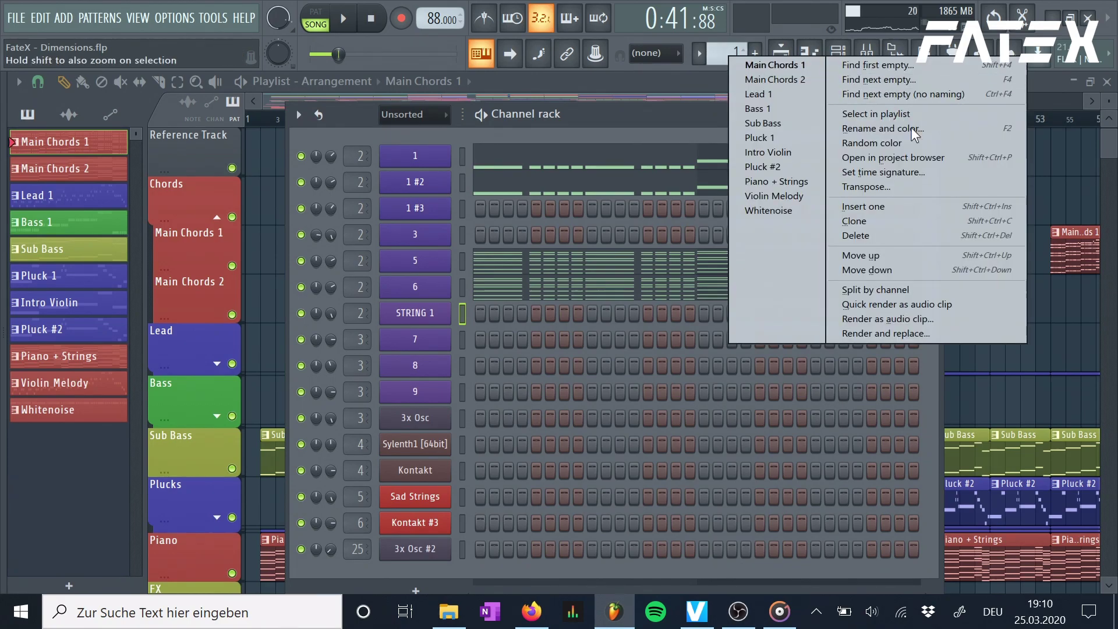
# Split Main Chords 1 by channel, then move the bar-26 split clips, including Main Chords 1 - 5, onto their own lanes
pyautogui.click(889, 287)
pyautogui.click(955, 89)
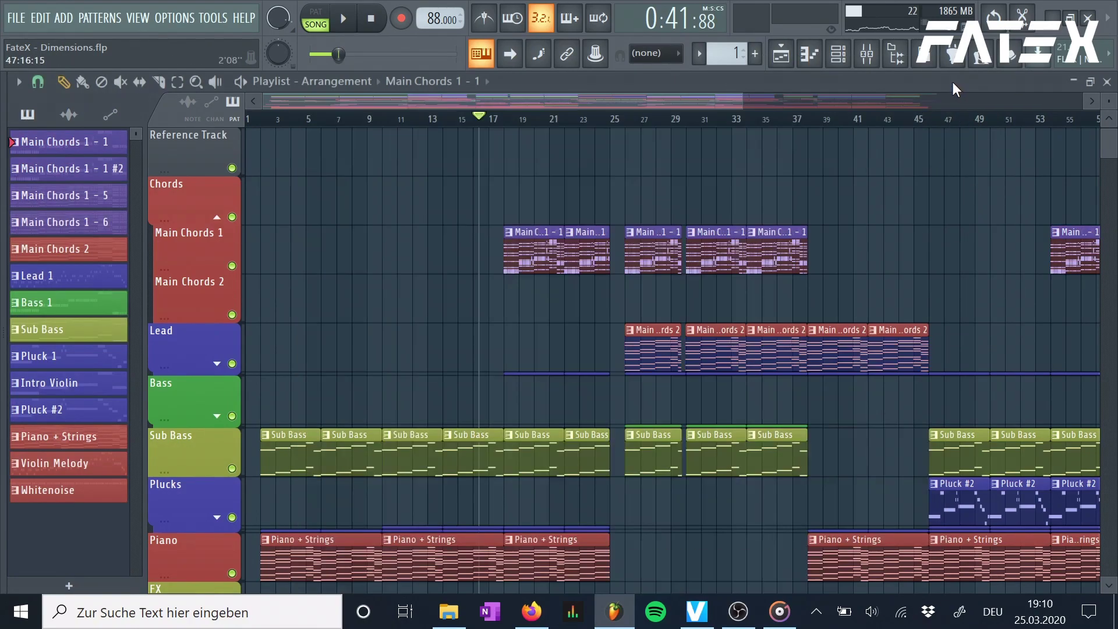
pyautogui.scroll(3, 639, 297)
pyautogui.click(615, 298)
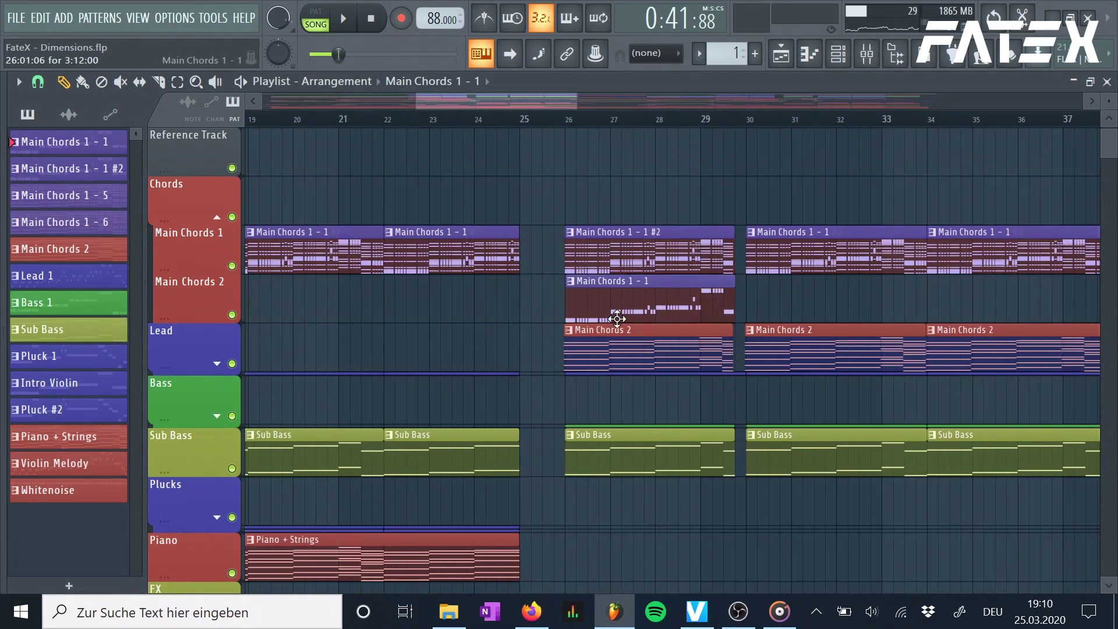
pyautogui.click(615, 174)
pyautogui.click(616, 169)
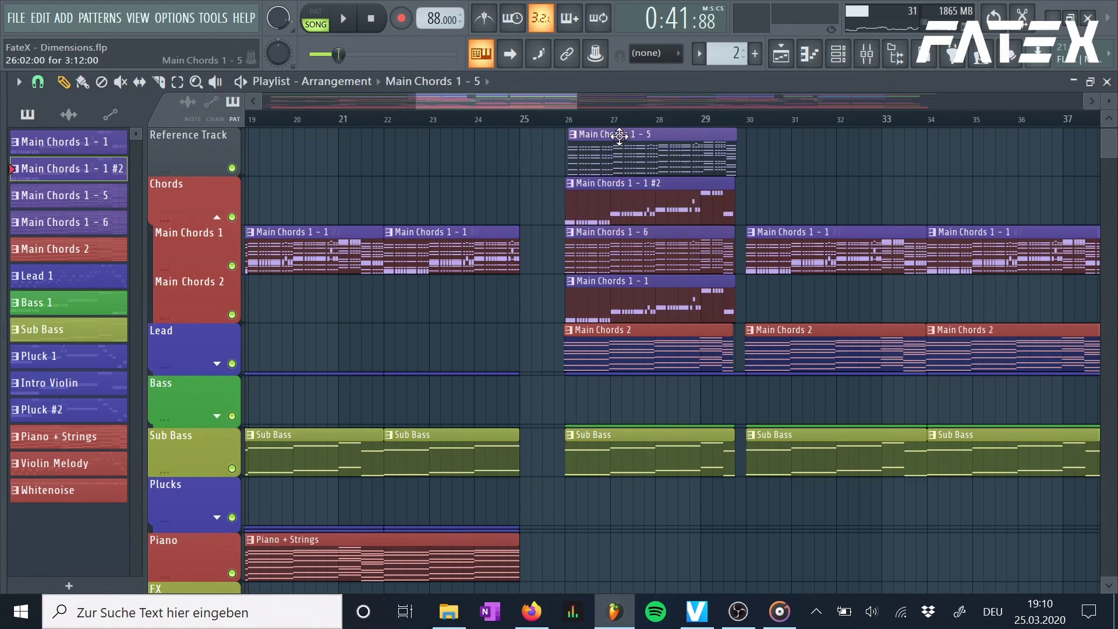
pyautogui.scroll(-1, 614, 153)
pyautogui.scroll(-3, 658, 181)
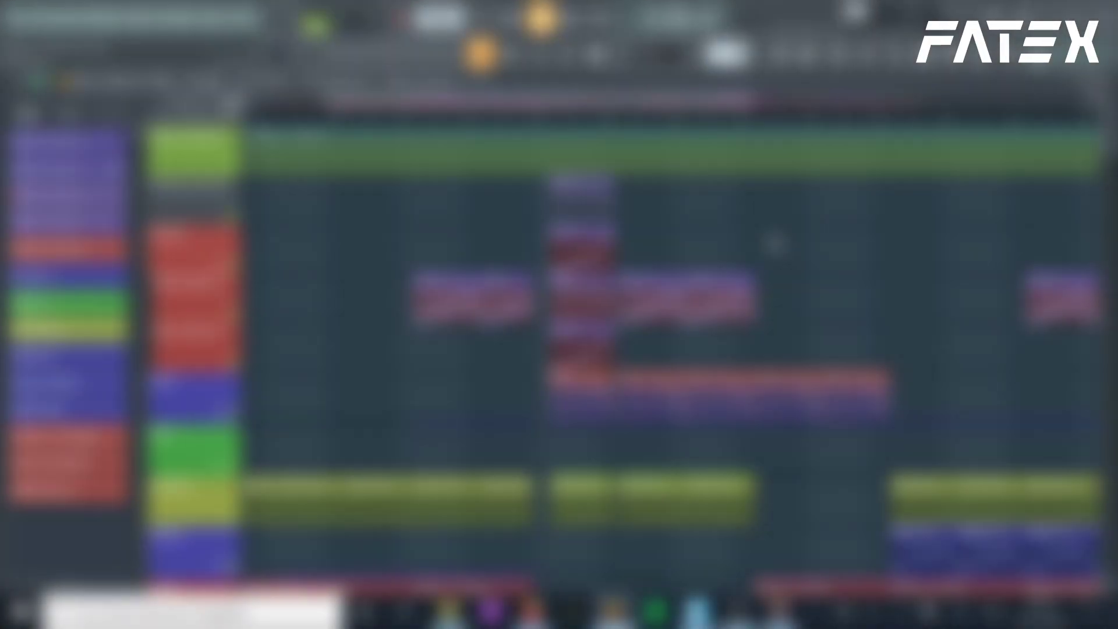
pyautogui.moveTo(578, 198); pyautogui.dragTo(579, 360)
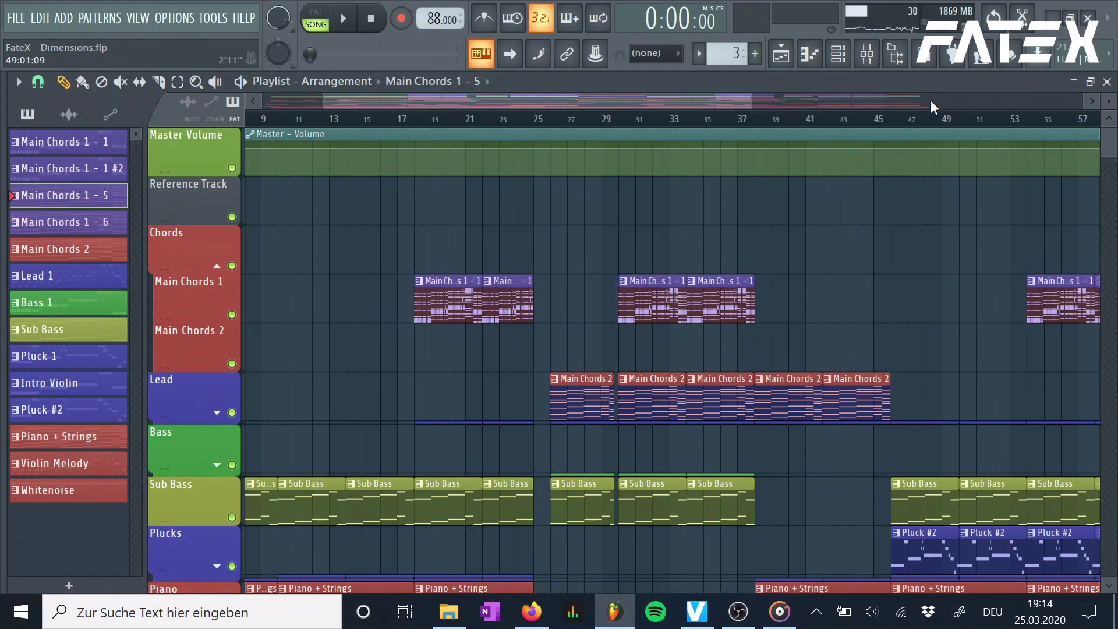
# Save the Main Chords and Lead mixer track state as a preset
pyautogui.click(866, 53)
pyautogui.moveTo(692, 170); pyautogui.dragTo(711, 153)
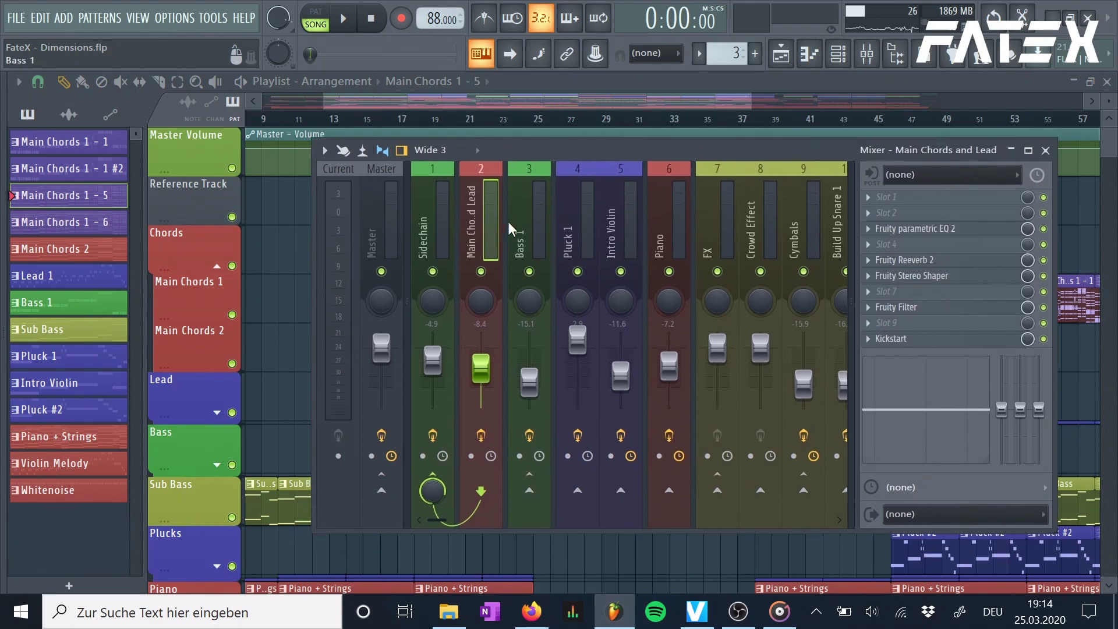
pyautogui.click(508, 219)
pyautogui.click(491, 212)
pyautogui.rightClick(482, 229)
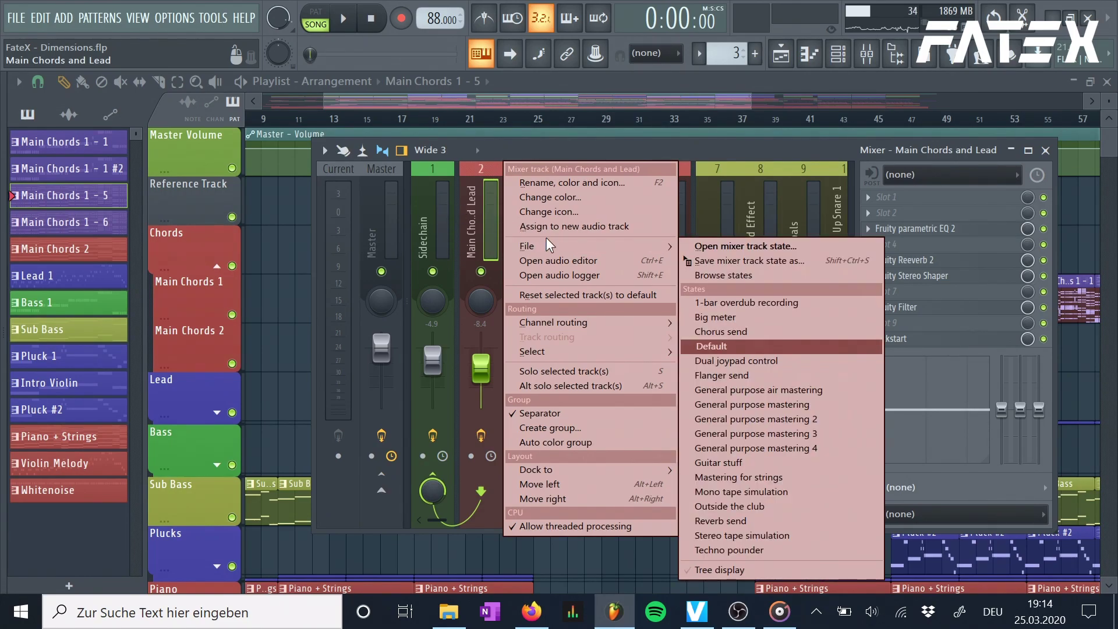
pyautogui.click(747, 260)
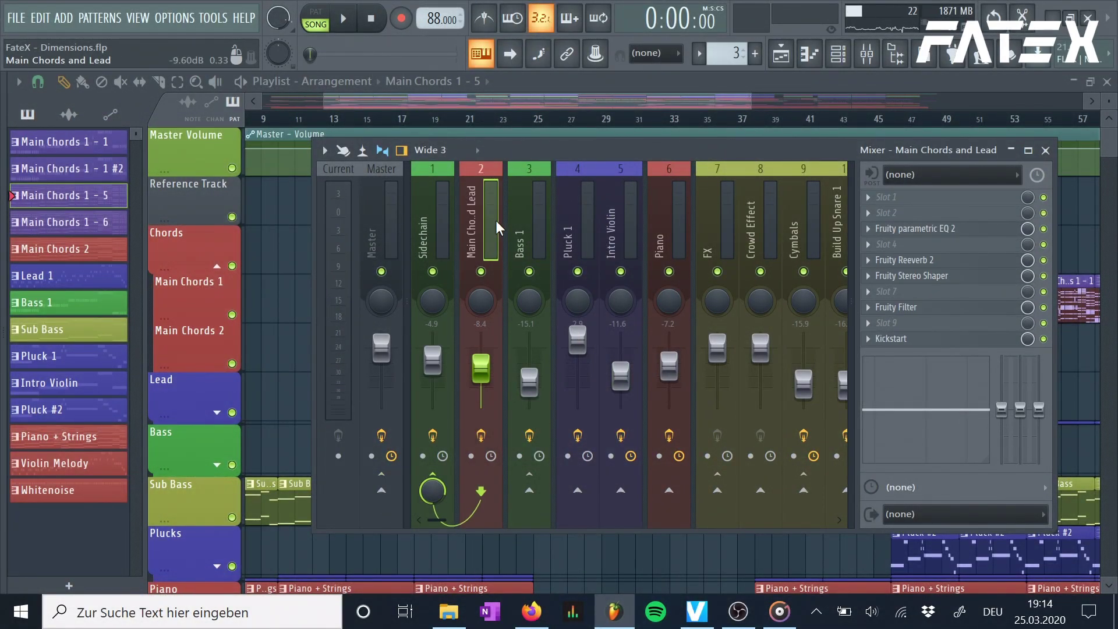
# Select the empty Insert 80 mixer track
pyautogui.scroll(-15, 764, 220)
pyautogui.scroll(6, 486, 236)
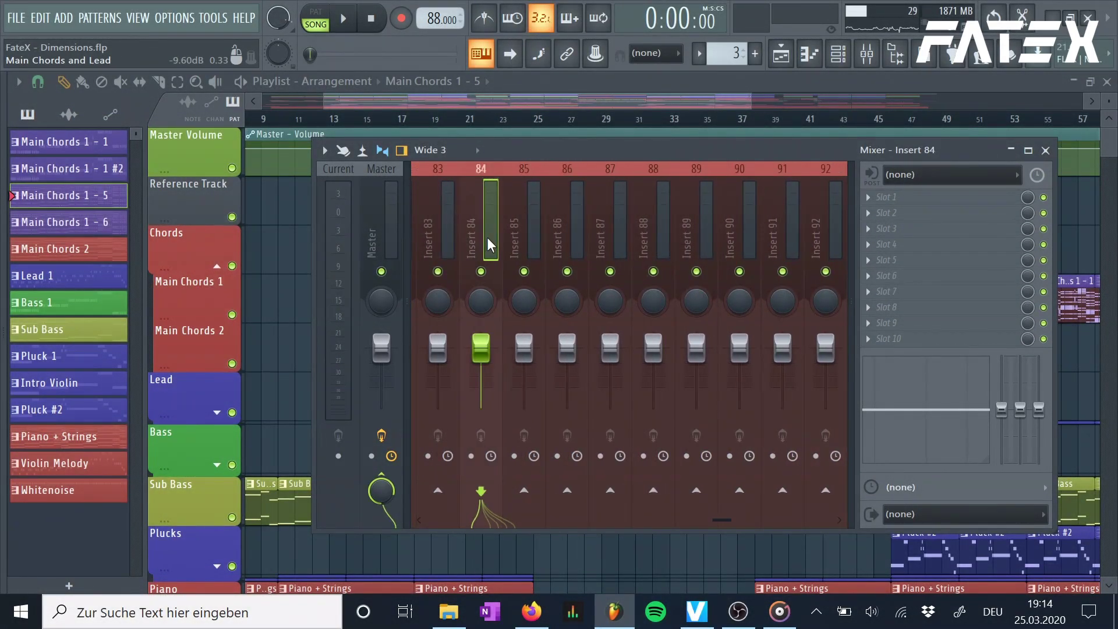
pyautogui.click(570, 212)
# Save the empty Insert 80 track's state as a mixer track state file
pyautogui.rightClick(570, 212)
pyautogui.moveTo(669, 246)
pyautogui.click(813, 260)
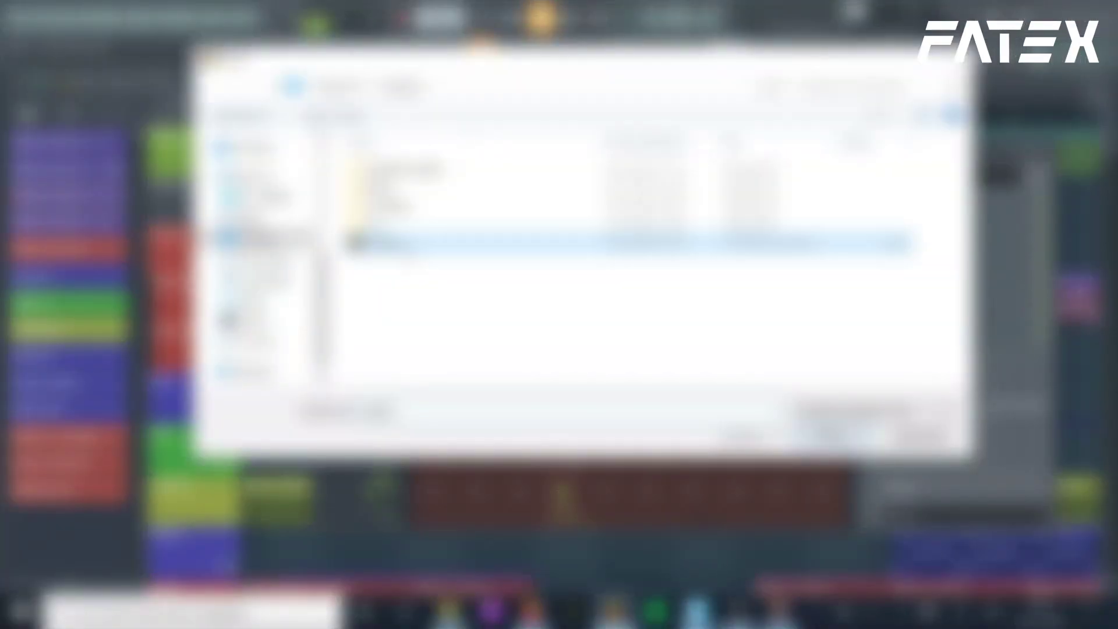
pyautogui.press('Return')
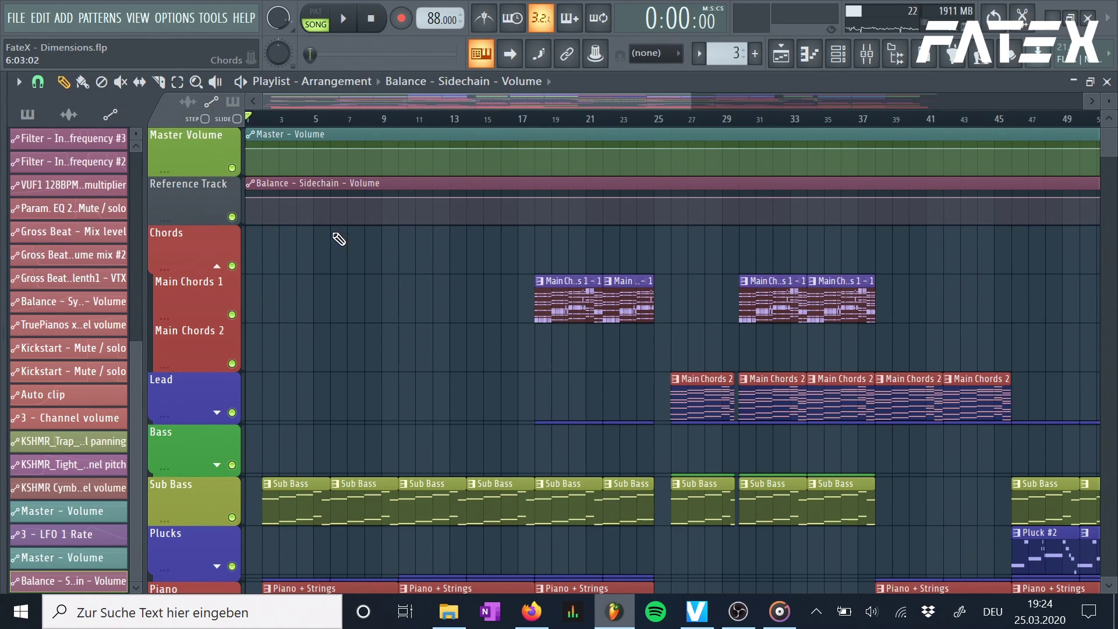
# Draw a Master Volume curve rising from bar 12 to 33 and dipping near bar 40, then open its settings
pyautogui.click(526, 172)
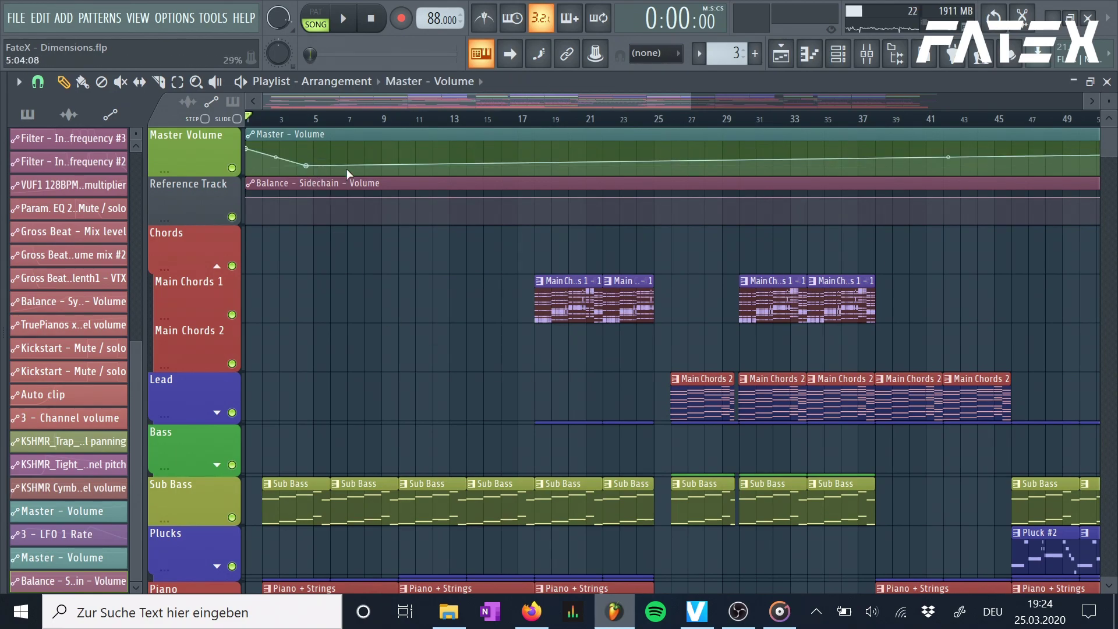
pyautogui.moveTo(527, 167)
pyautogui.mouseDown()
pyautogui.moveTo(640, 148)
pyautogui.moveTo(803, 149)
pyautogui.mouseUp()
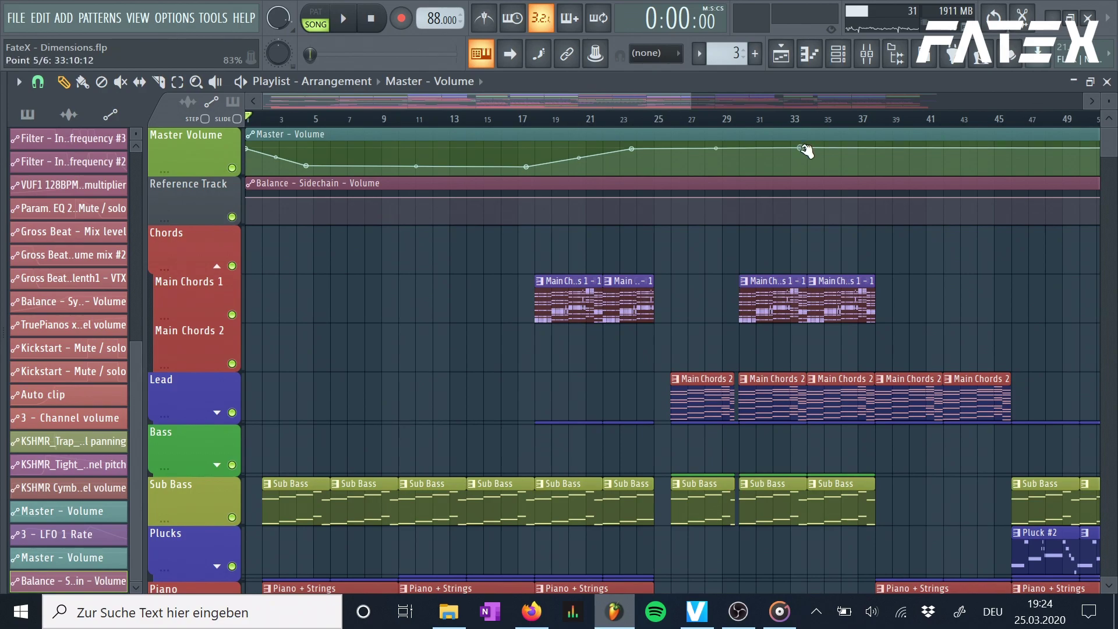
pyautogui.click(918, 163)
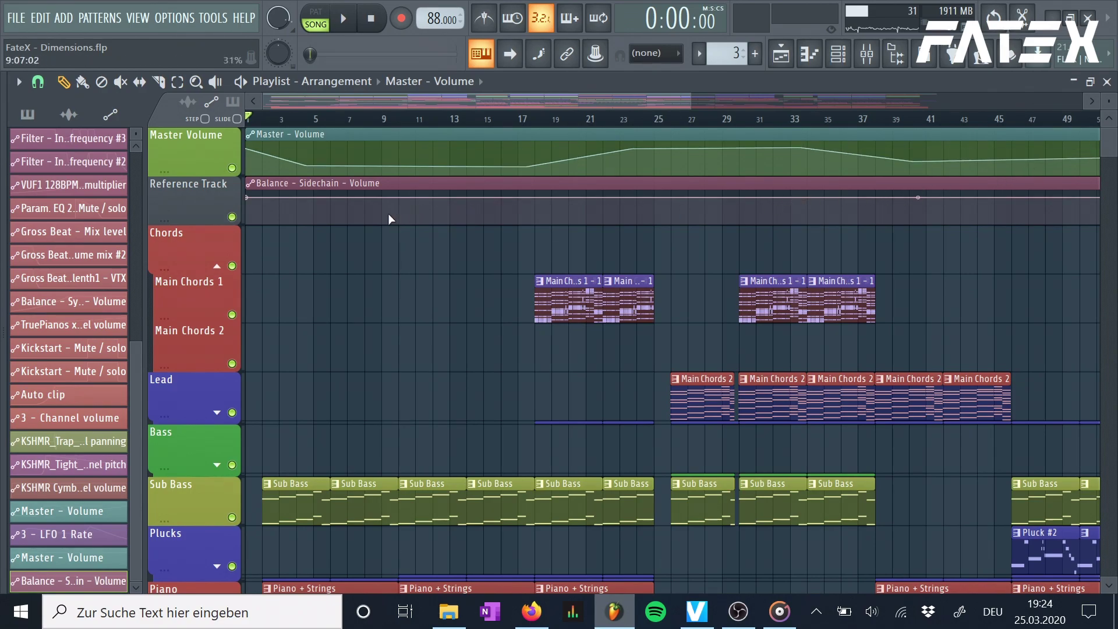
pyautogui.doubleClick(315, 152)
pyautogui.moveTo(274, 153); pyautogui.dragTo(576, 126)
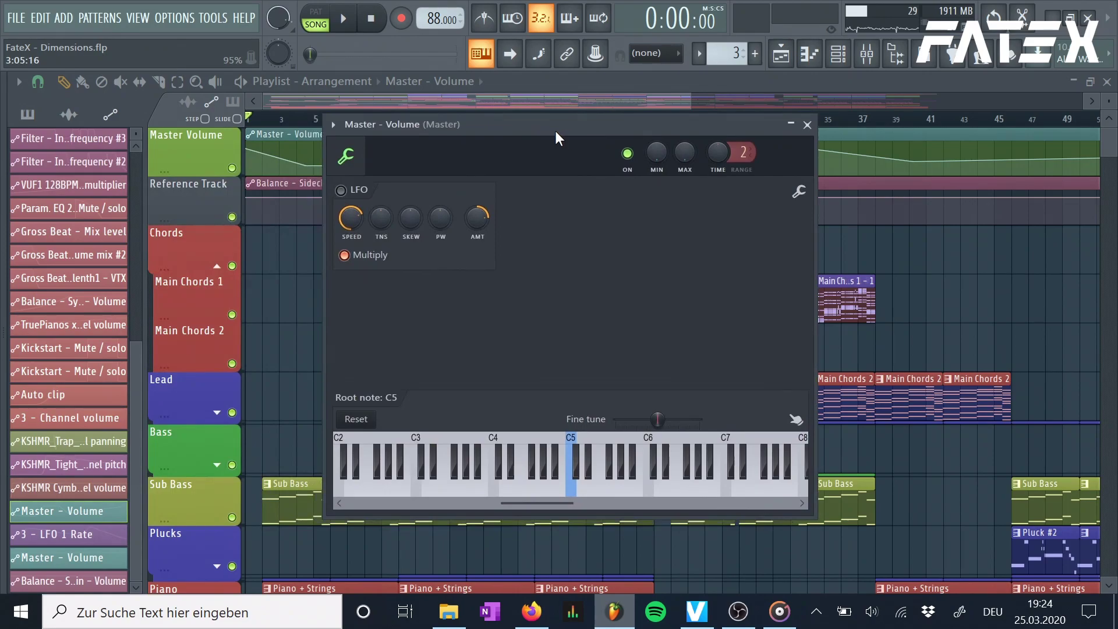
# Copy the Master Volume clip's envelope state via Options > Articulator
pyautogui.click(333, 125)
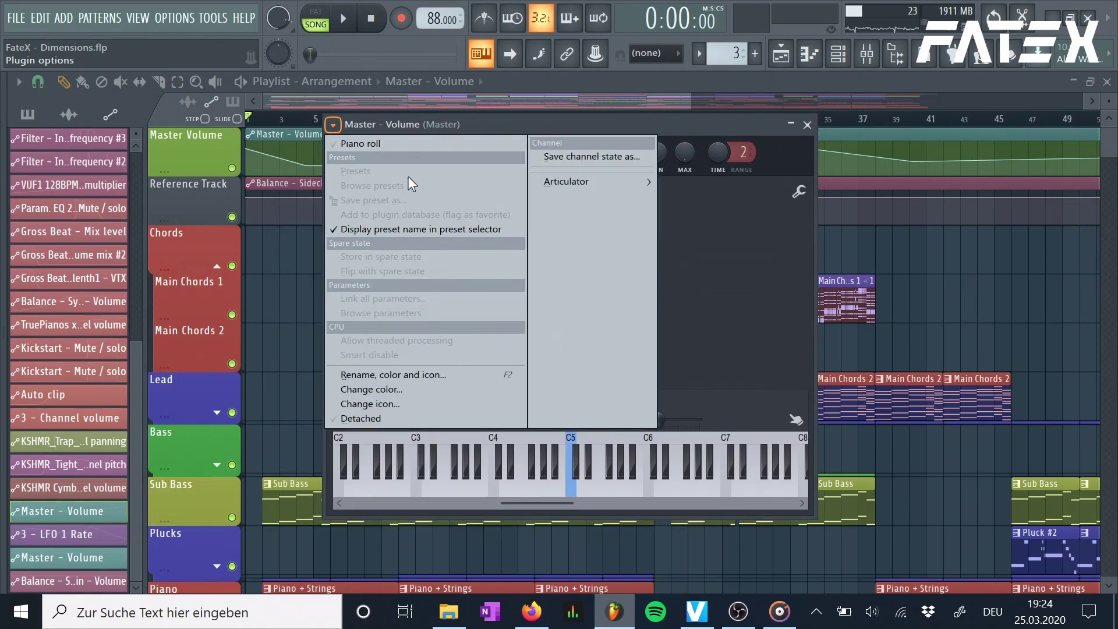
pyautogui.moveTo(547, 182)
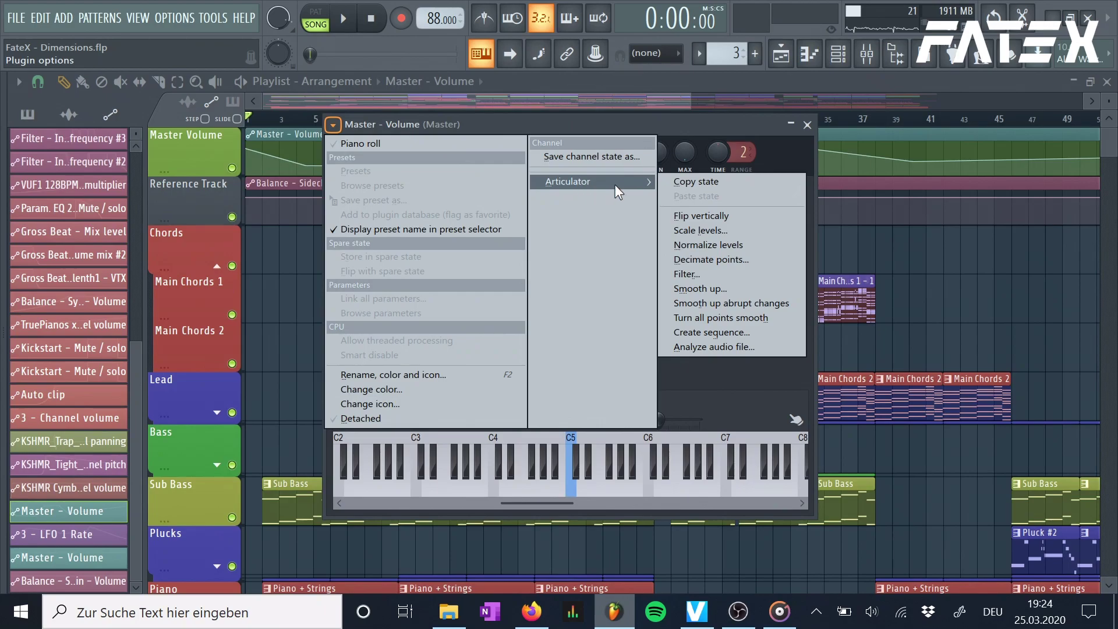
pyautogui.click(690, 182)
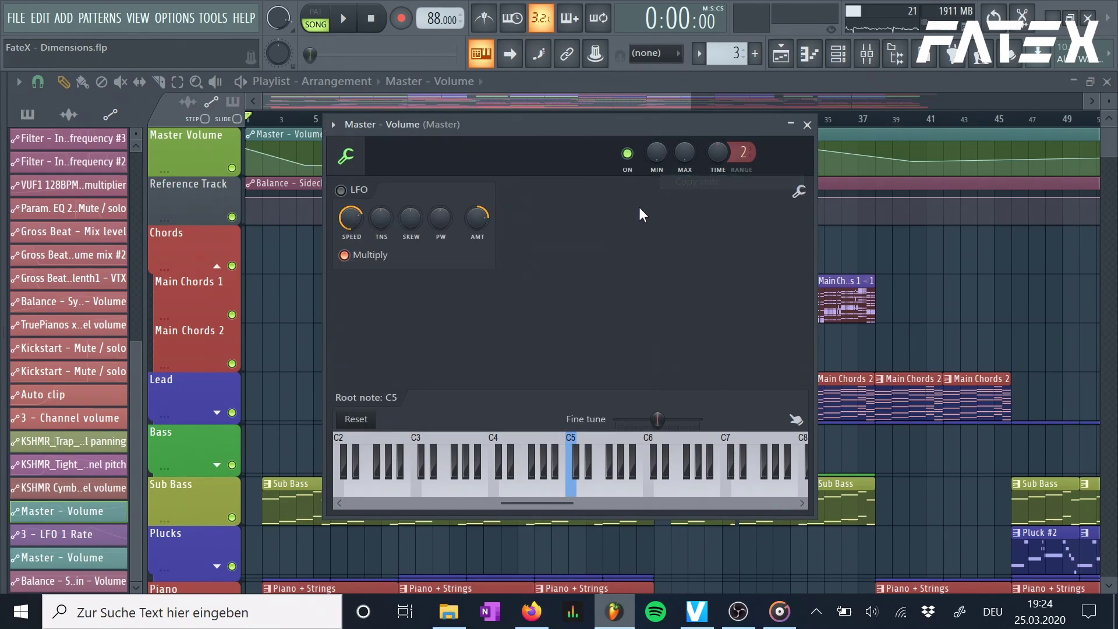
# Paste the copied envelope state into the Balance - Sidechain automation clip
pyautogui.click(548, 82)
pyautogui.doubleClick(285, 183)
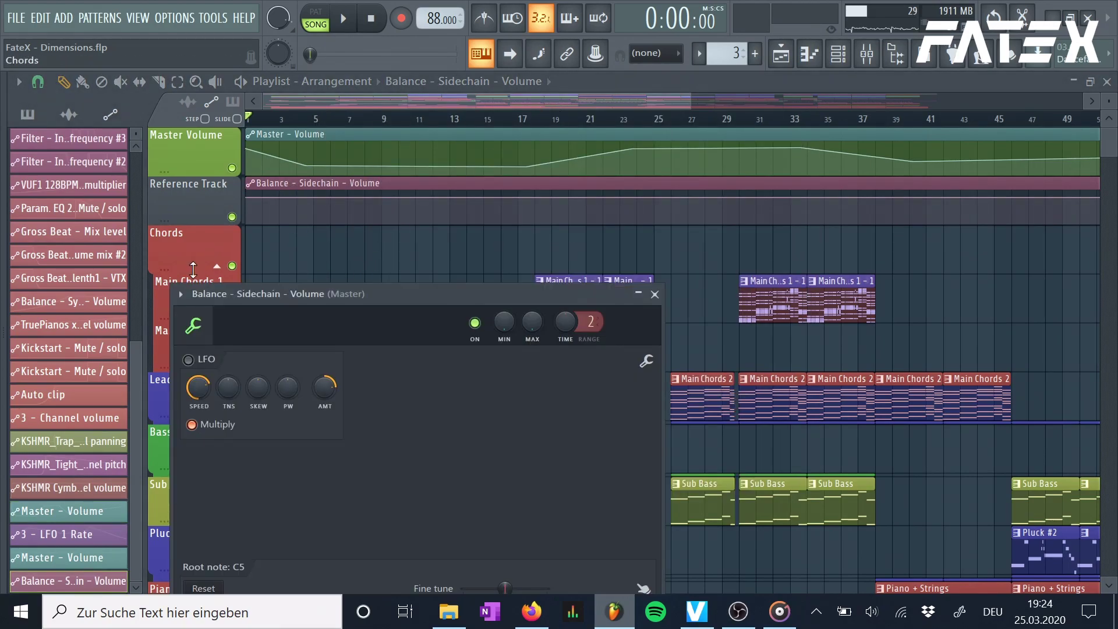
pyautogui.moveTo(367, 295); pyautogui.dragTo(467, 177)
pyautogui.click(280, 174)
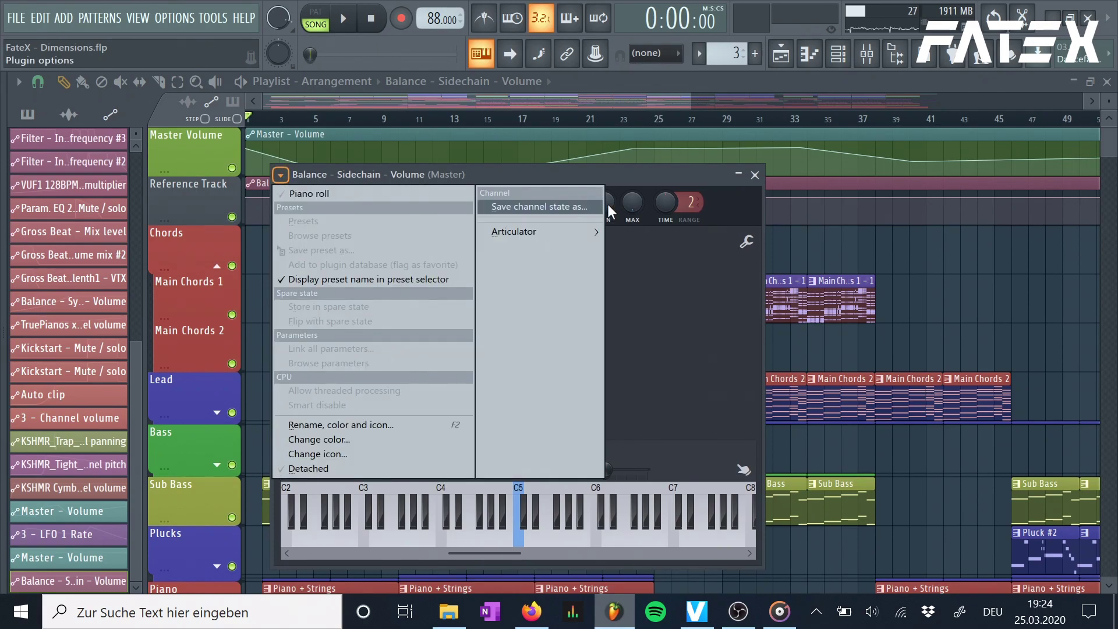
pyautogui.moveTo(554, 228)
pyautogui.click(667, 246)
pyautogui.click(589, 183)
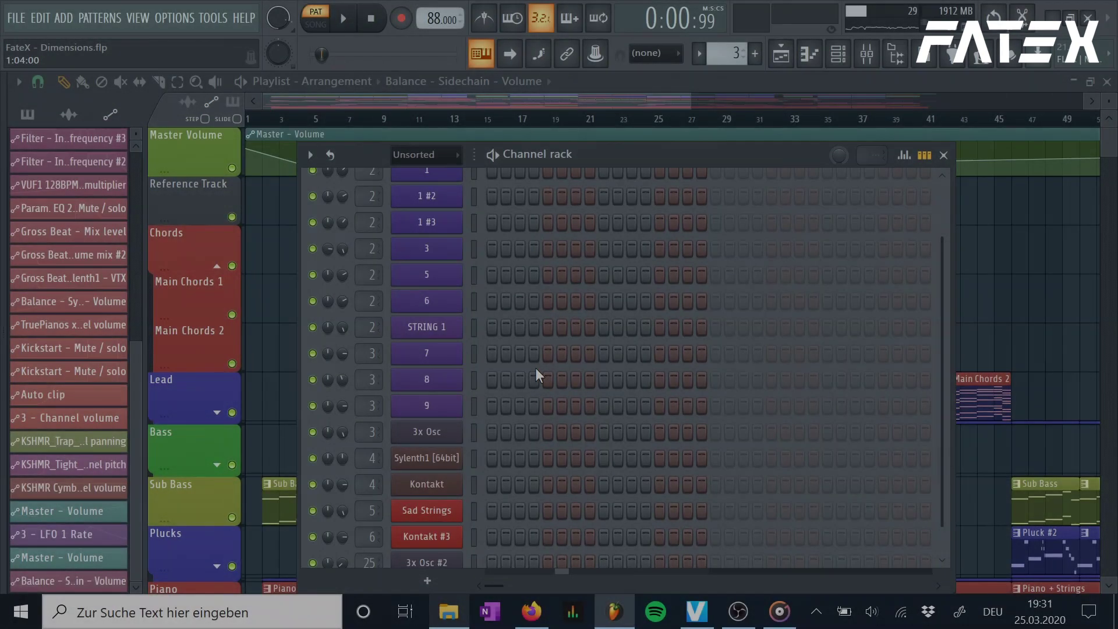
# Paste the copied notes into the Layer channel
pyautogui.scroll(2, 536, 373)
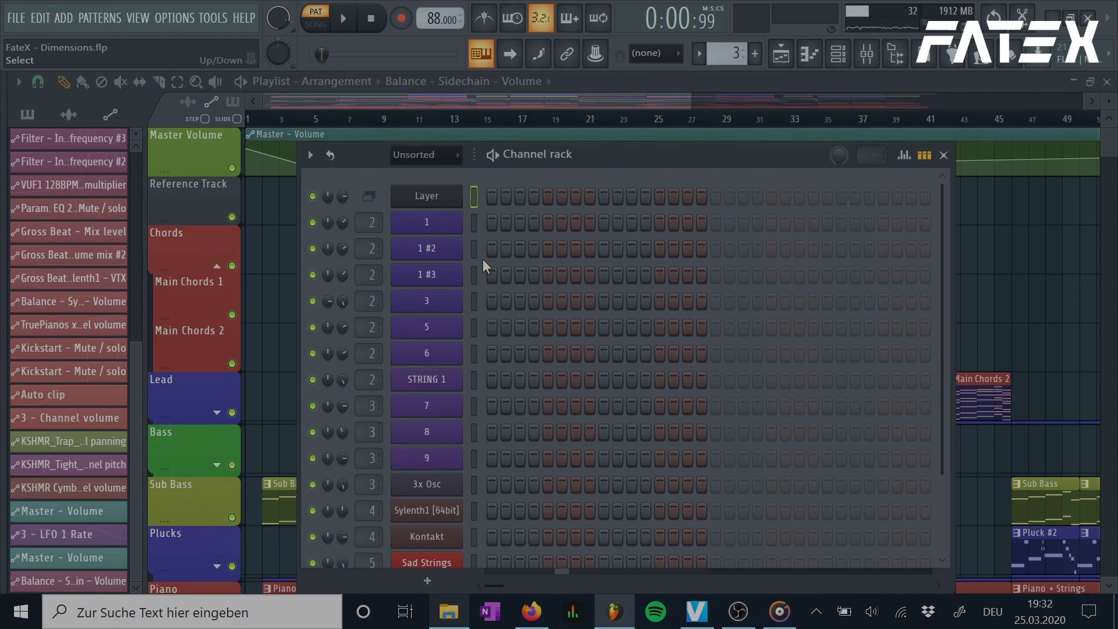
pyautogui.rightClick(447, 197)
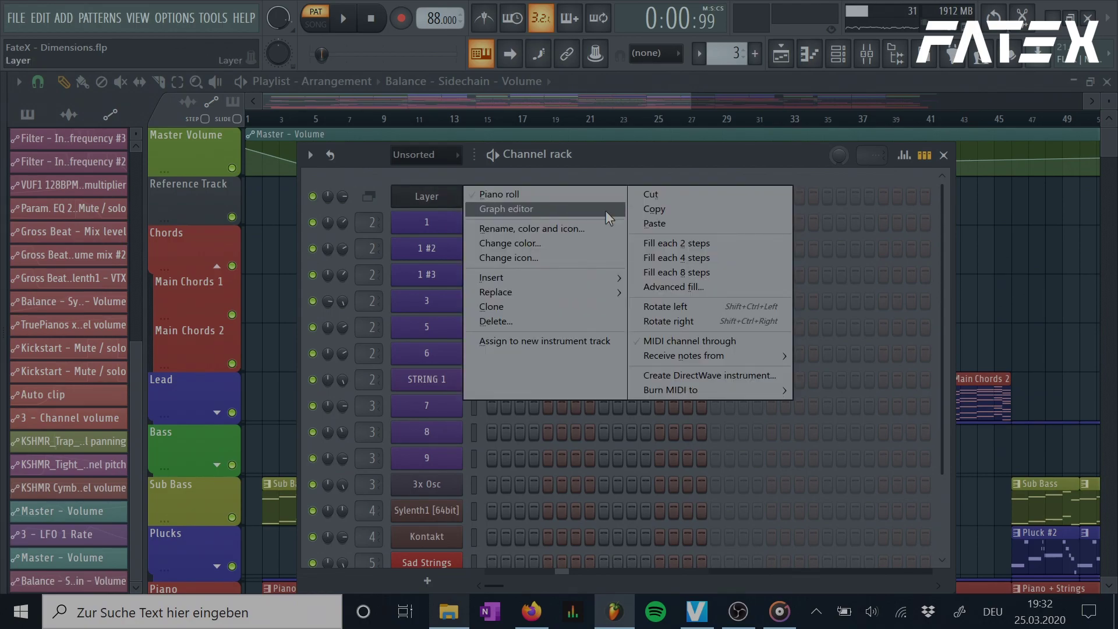
pyautogui.click(649, 222)
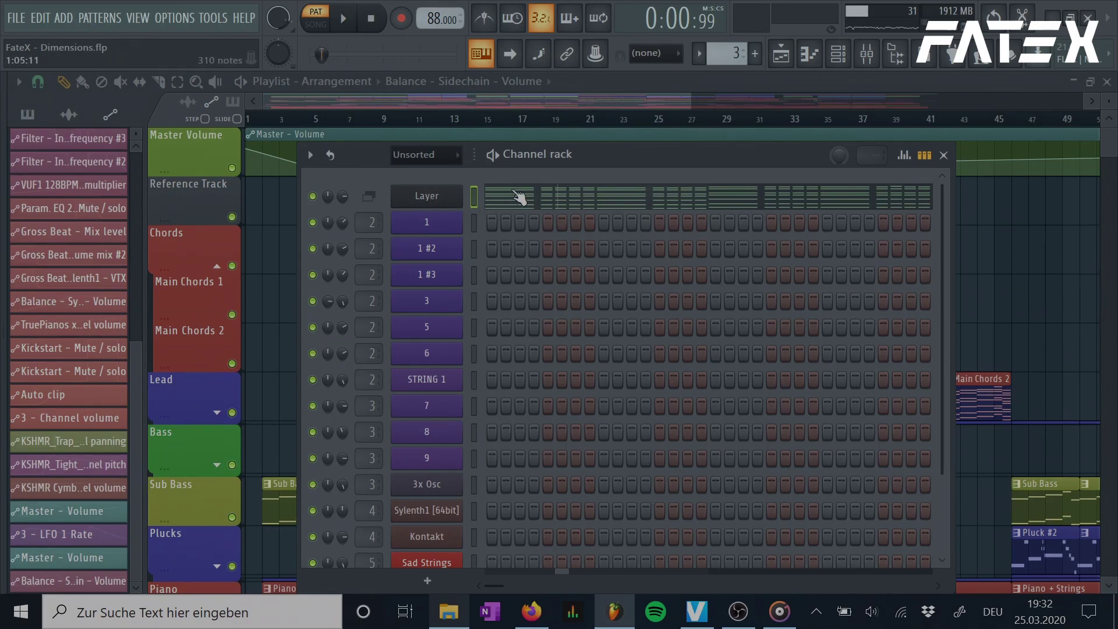
# Set channels 1 #2 and 3 as children of the Layer channel
pyautogui.click(449, 205)
pyautogui.moveTo(510, 142); pyautogui.dragTo(731, 144)
pyautogui.click(717, 132)
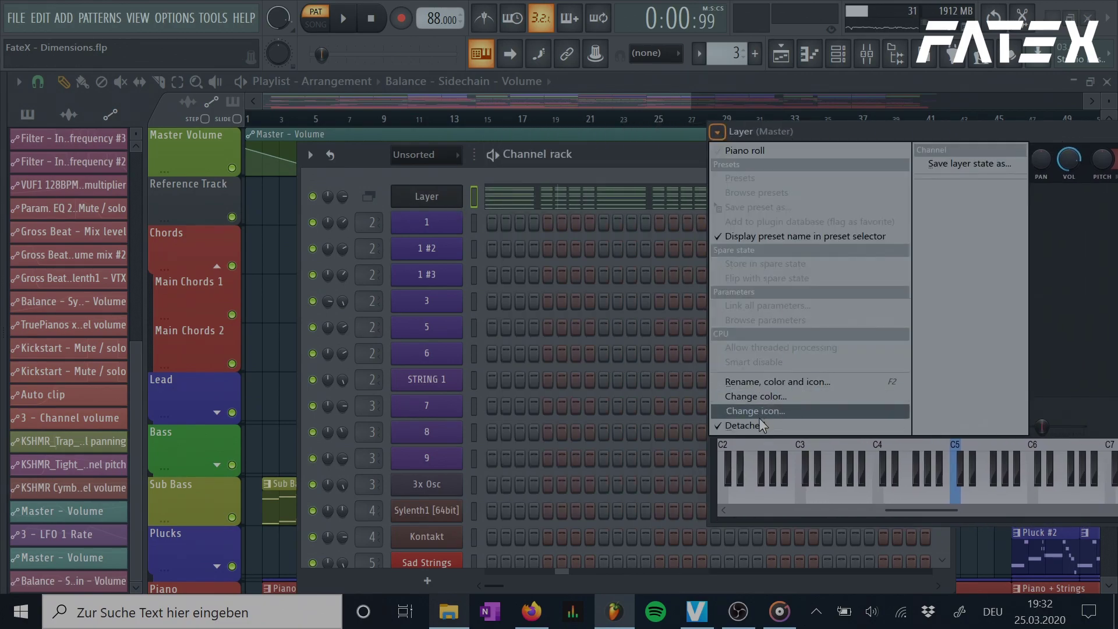
pyautogui.press('Escape')
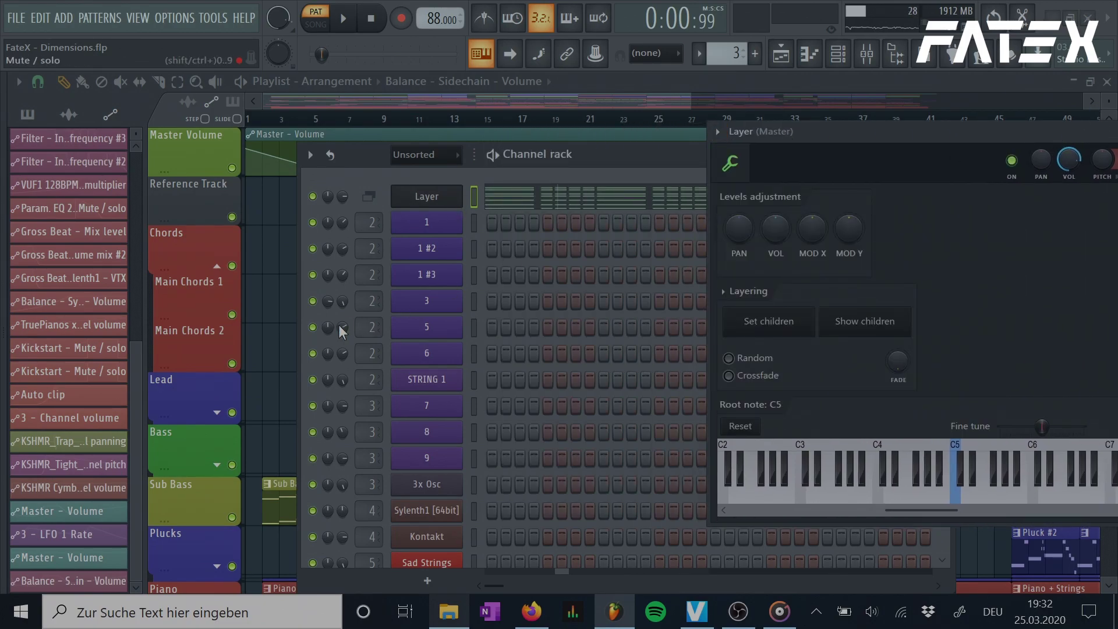
pyautogui.click(473, 248)
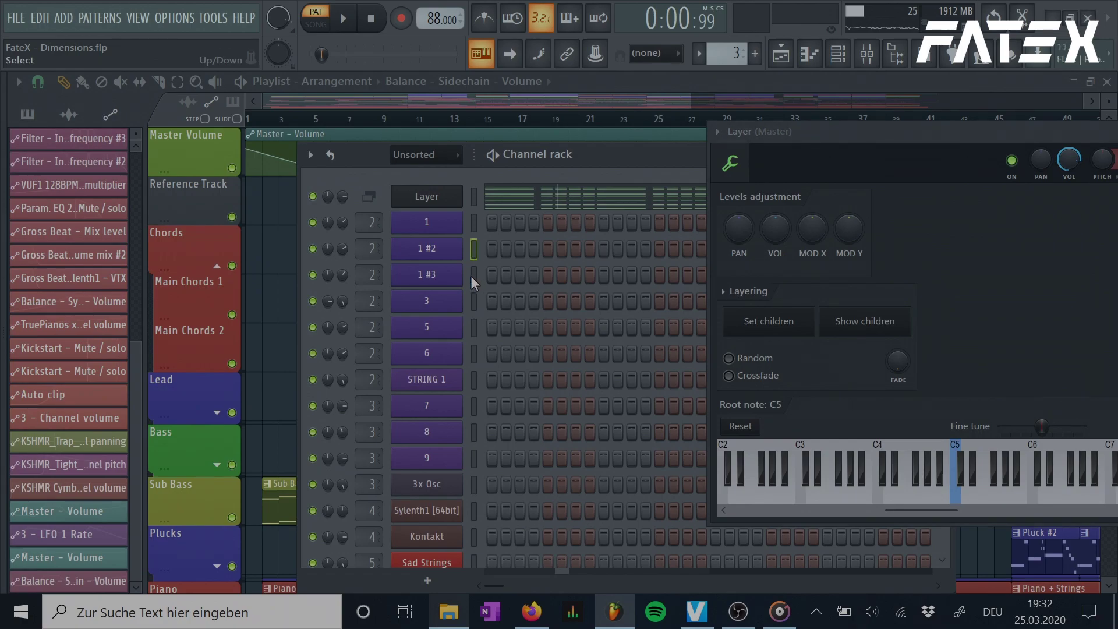
pyautogui.click(474, 297)
pyautogui.click(770, 321)
pyautogui.rightClick(460, 194)
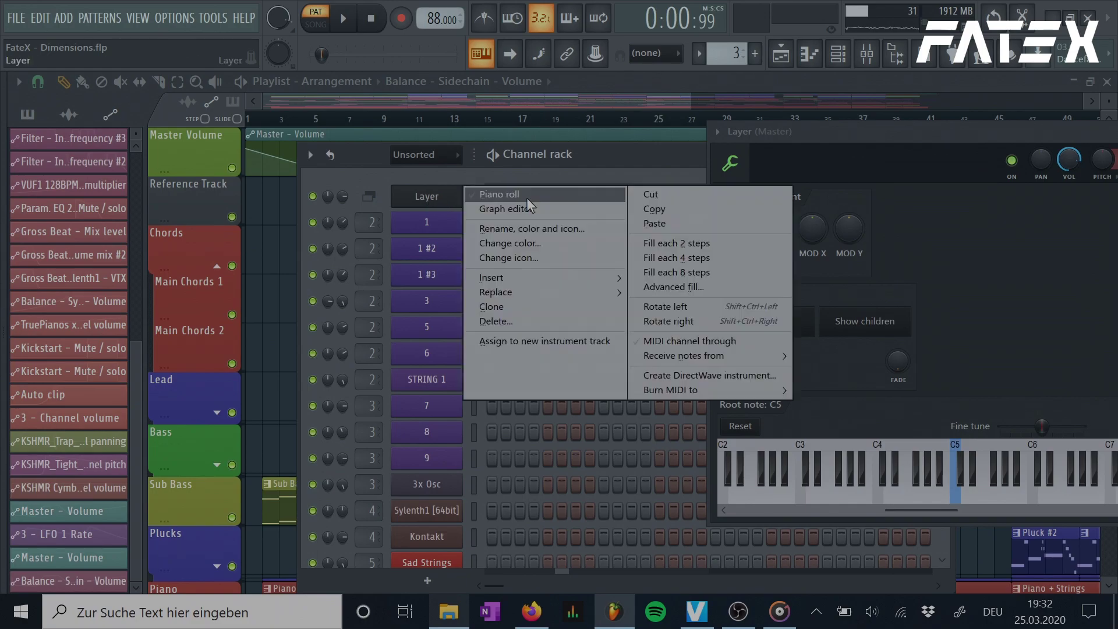
pyautogui.press('Escape')
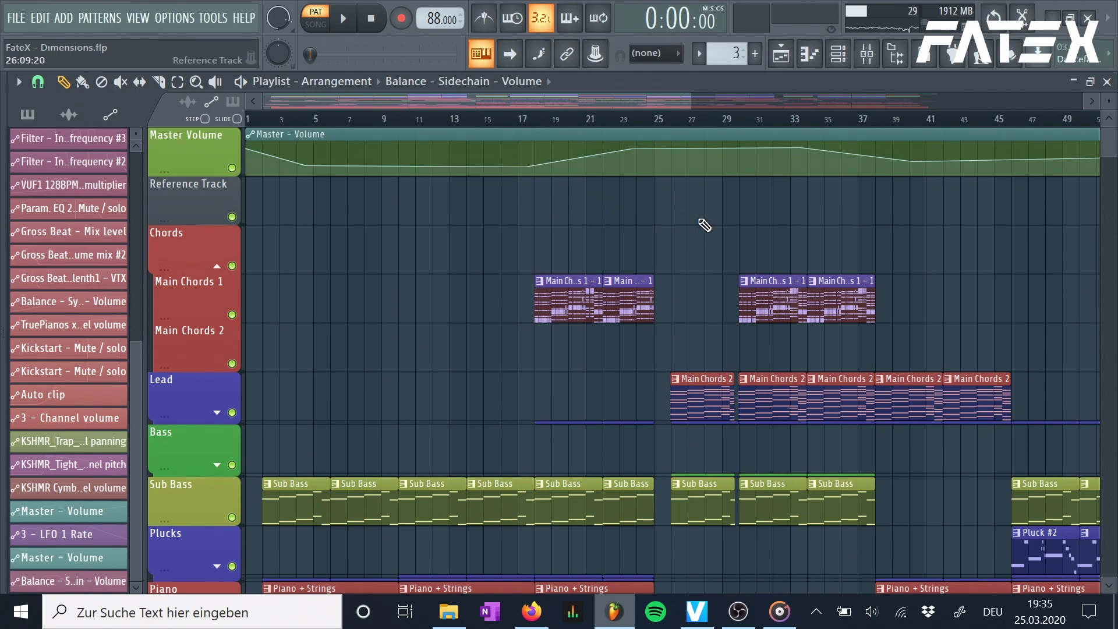
# Expand the Automations track group and scroll through its automation clips
pyautogui.scroll(-10, 671, 217)
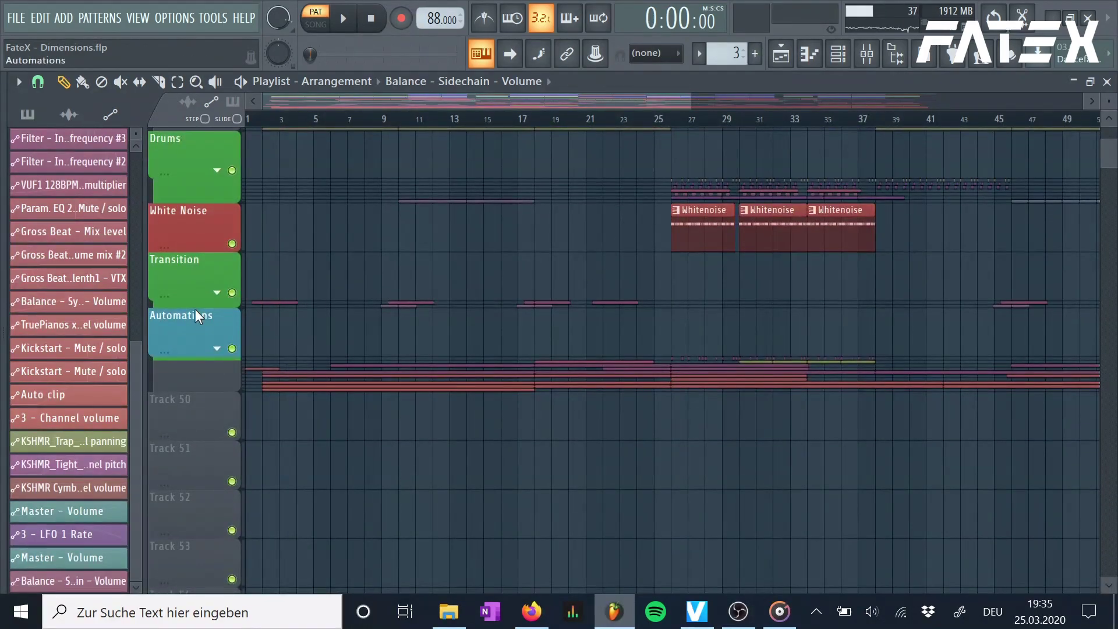
pyautogui.click(218, 350)
pyautogui.scroll(-7, 360, 332)
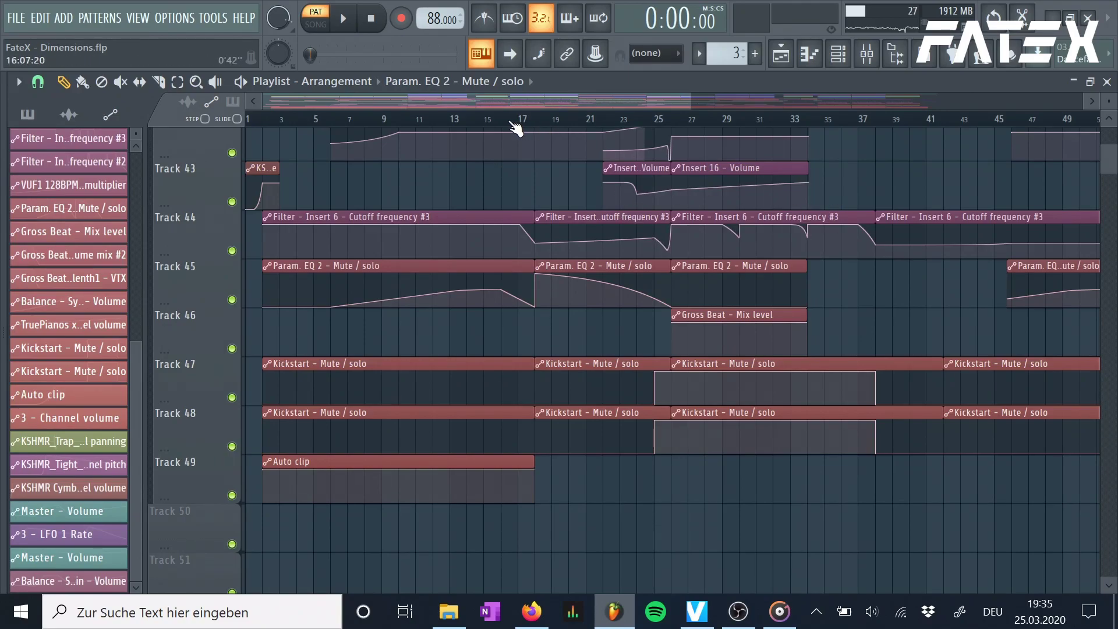
pyautogui.scroll(-4, 573, 269)
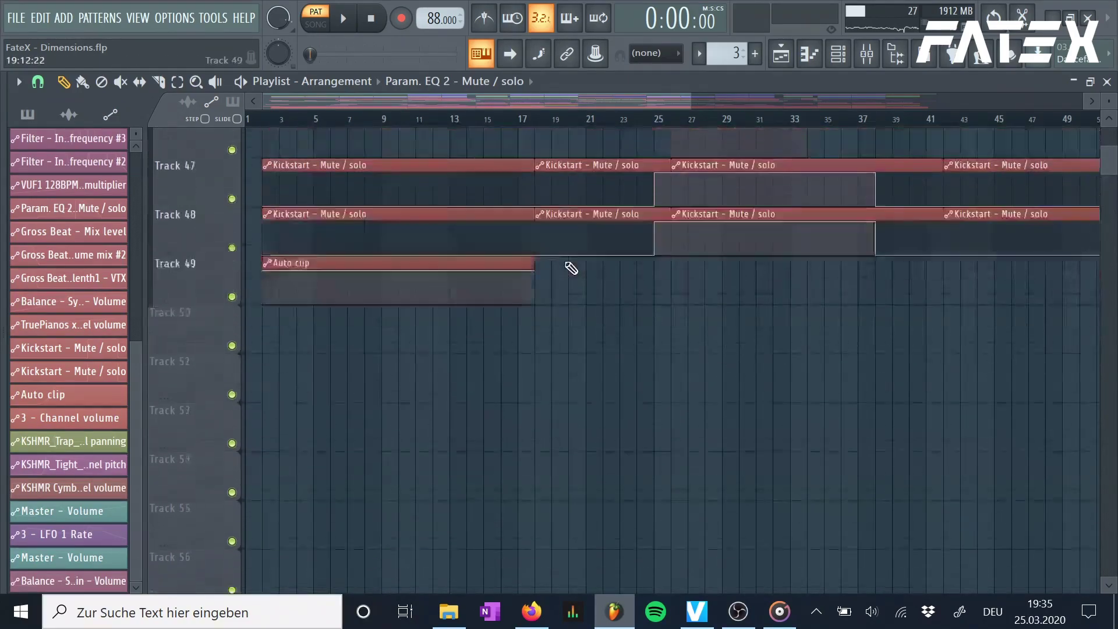
pyautogui.scroll(4, 571, 276)
pyautogui.scroll(8, 571, 281)
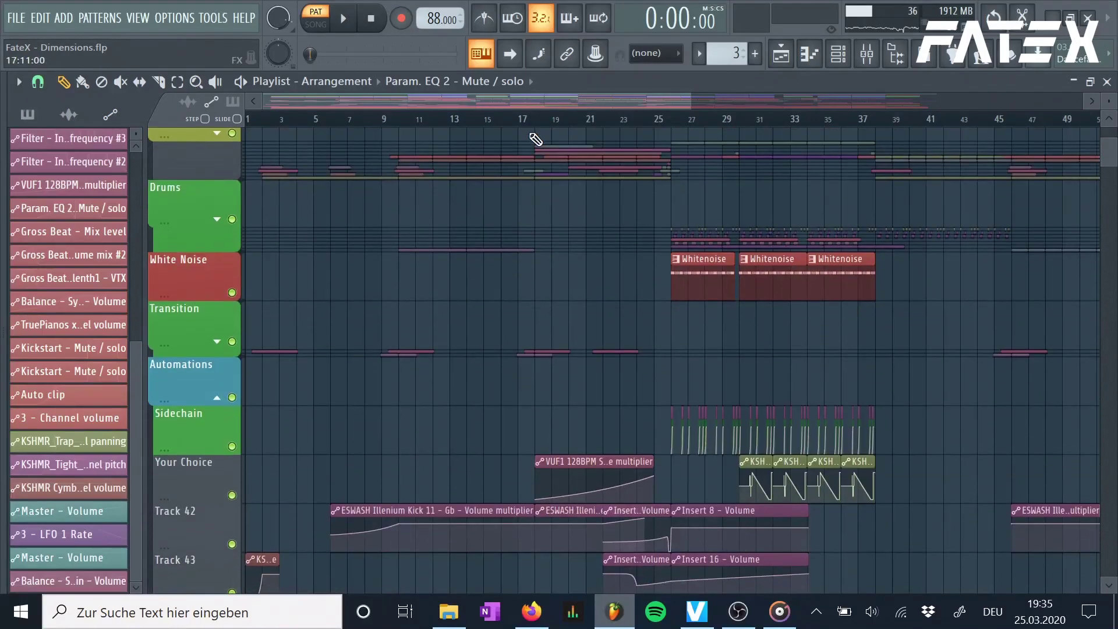
# Move the song position to bar 18 and begin adding a marker there with Alt+T
pyautogui.click(541, 123)
pyautogui.scroll(11, 550, 224)
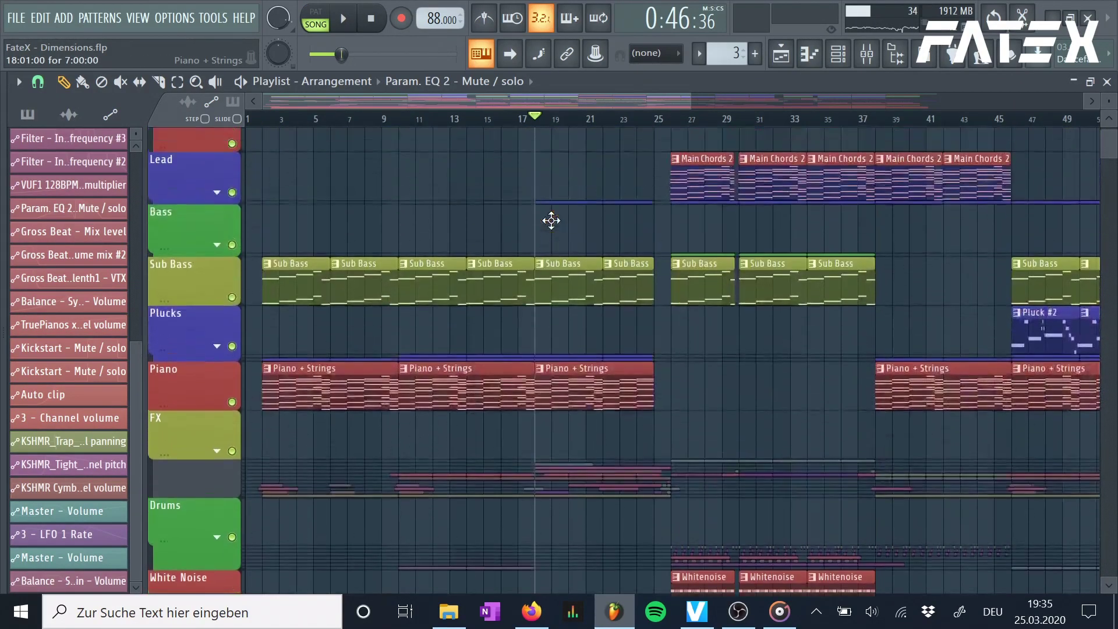
pyautogui.hotkey('alt', 't')
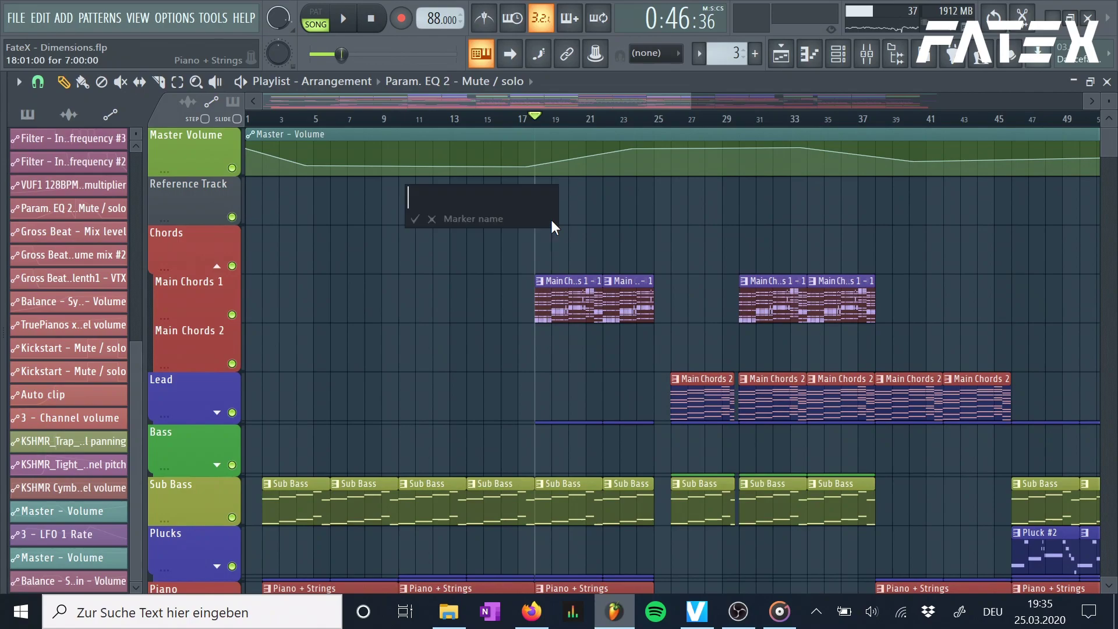
# Name the bar-18 marker 'yeesss' and set its action to Marker skip
pyautogui.write('yeesss')
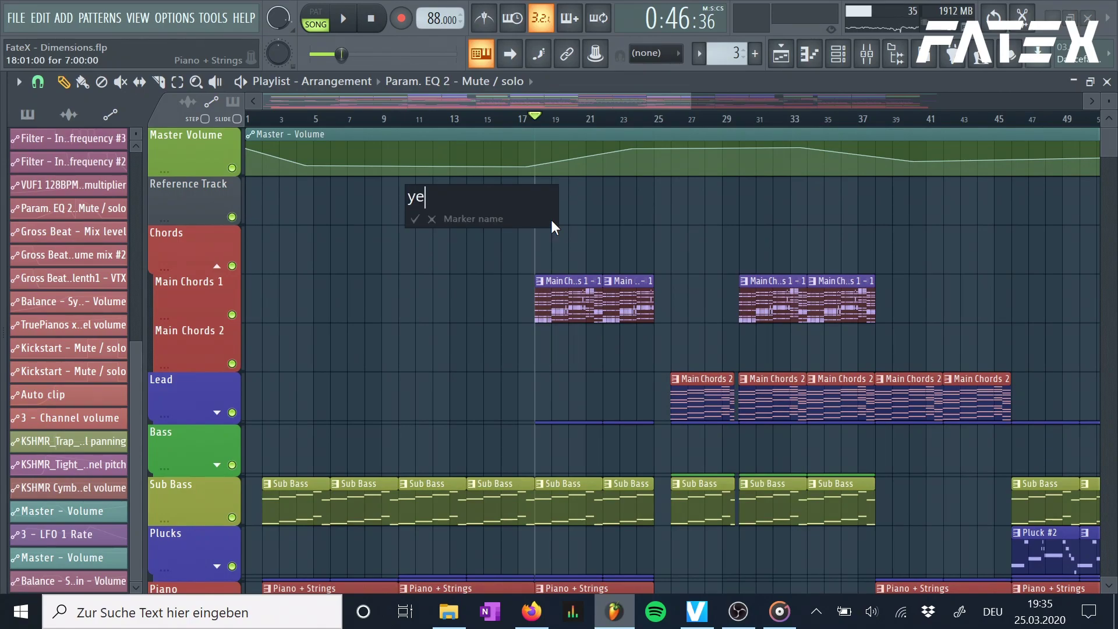
pyautogui.press('Return')
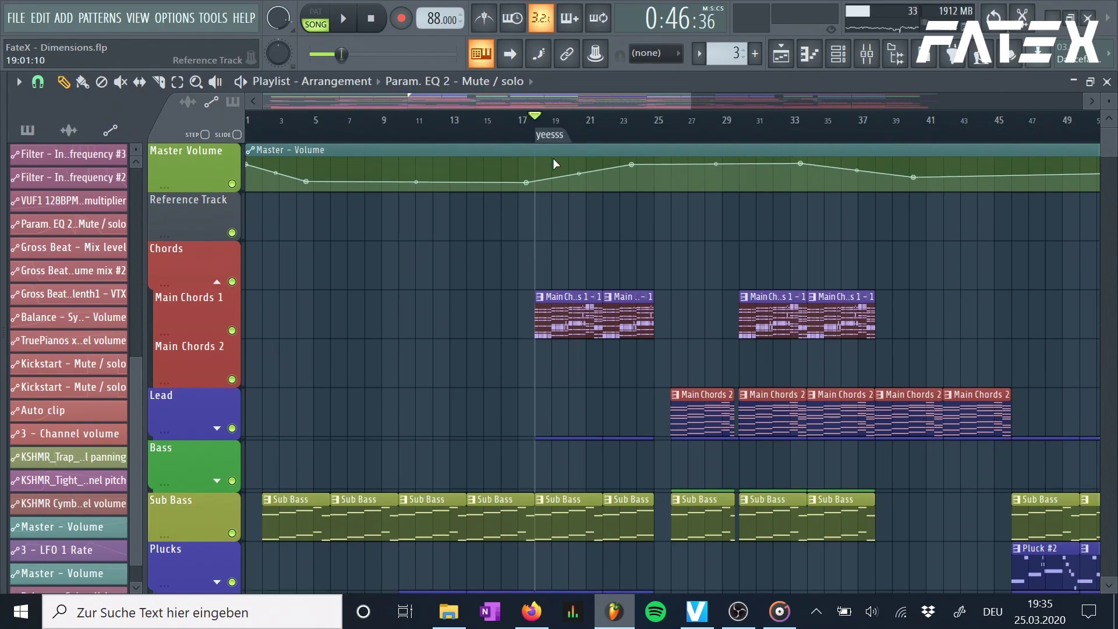
pyautogui.rightClick(549, 138)
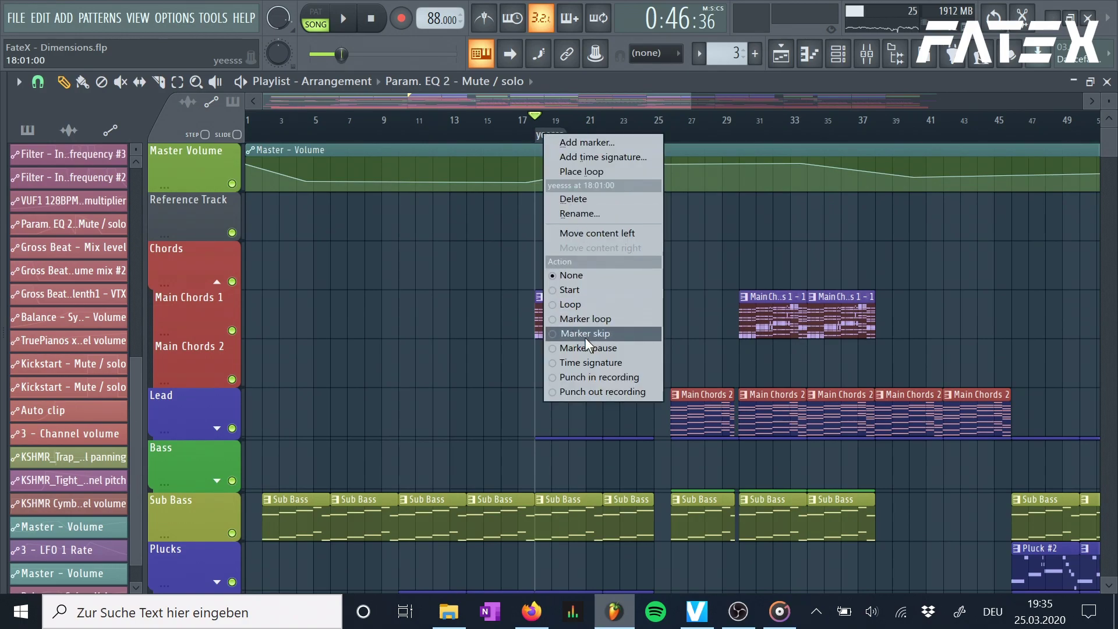
pyautogui.click(719, 122)
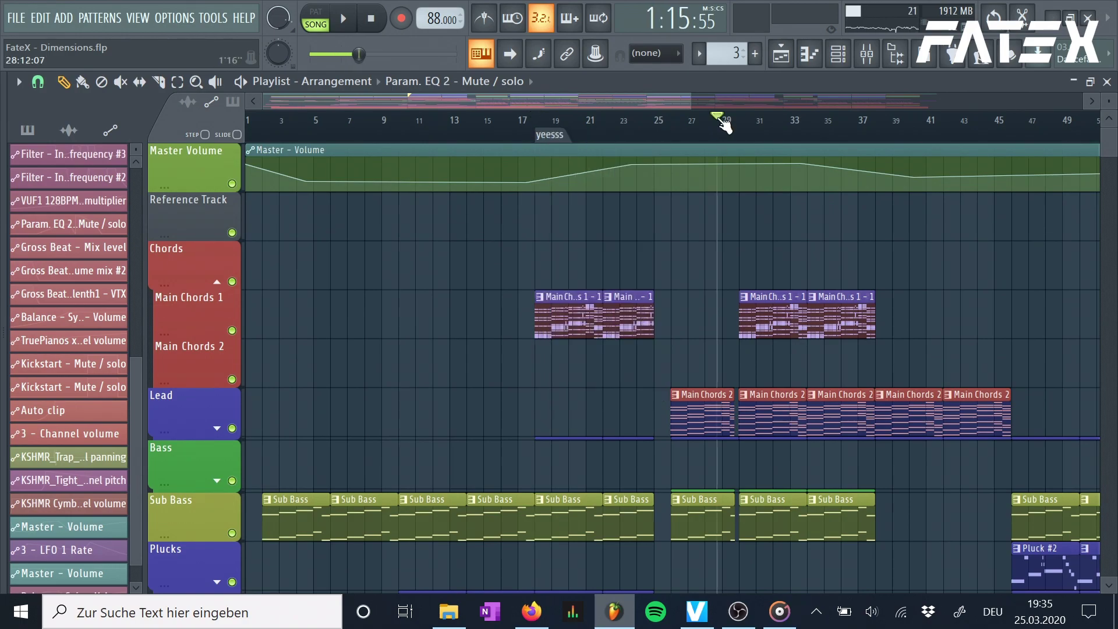